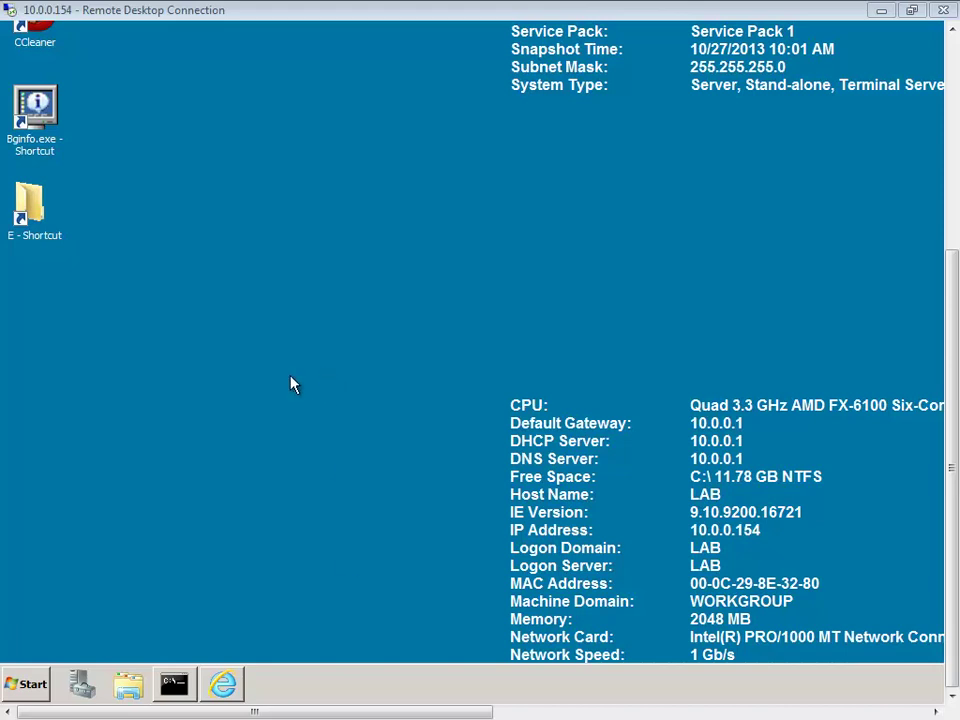
# Launch setup.hta from the Security_Center_v_5_2_SR3_b1045_11_Full folder reached through the E shortcut.
pyautogui.doubleClick(32, 224)
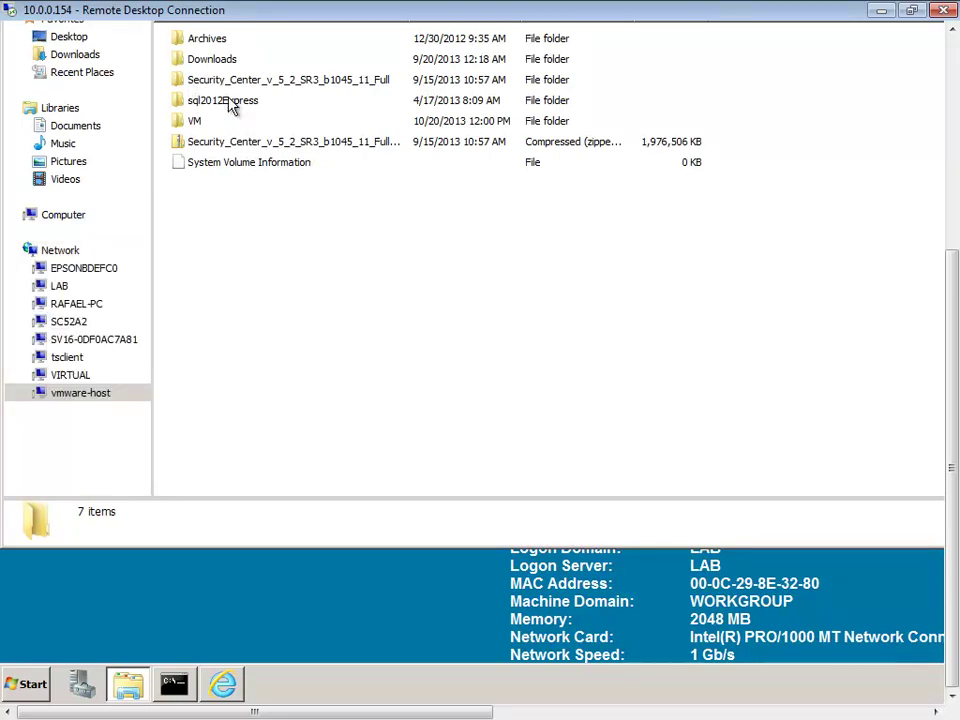
pyautogui.doubleClick(247, 82)
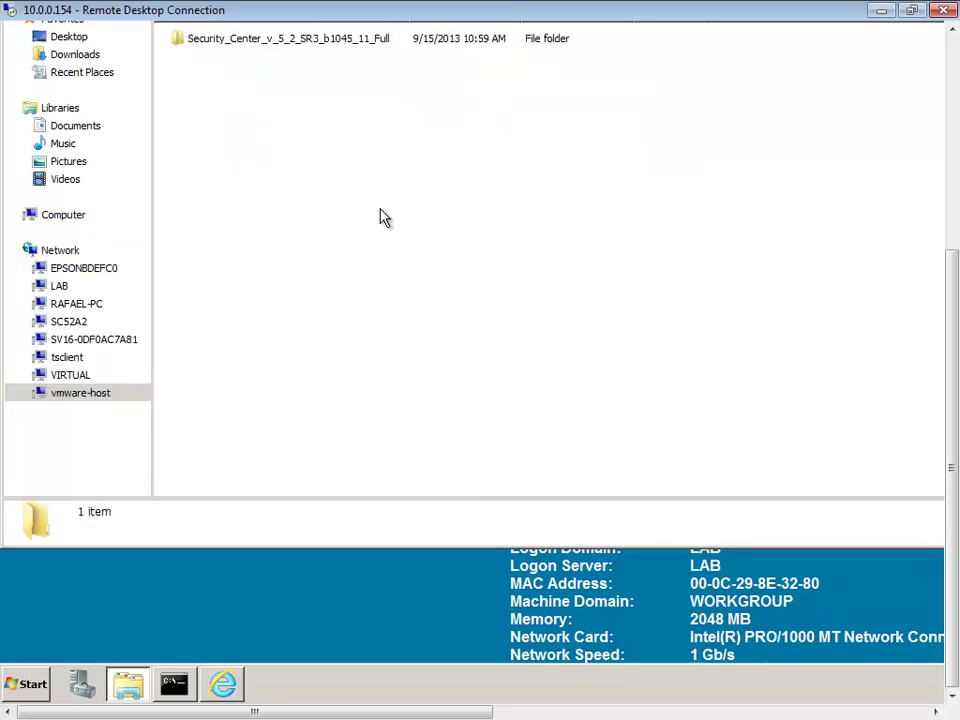
pyautogui.doubleClick(300, 40)
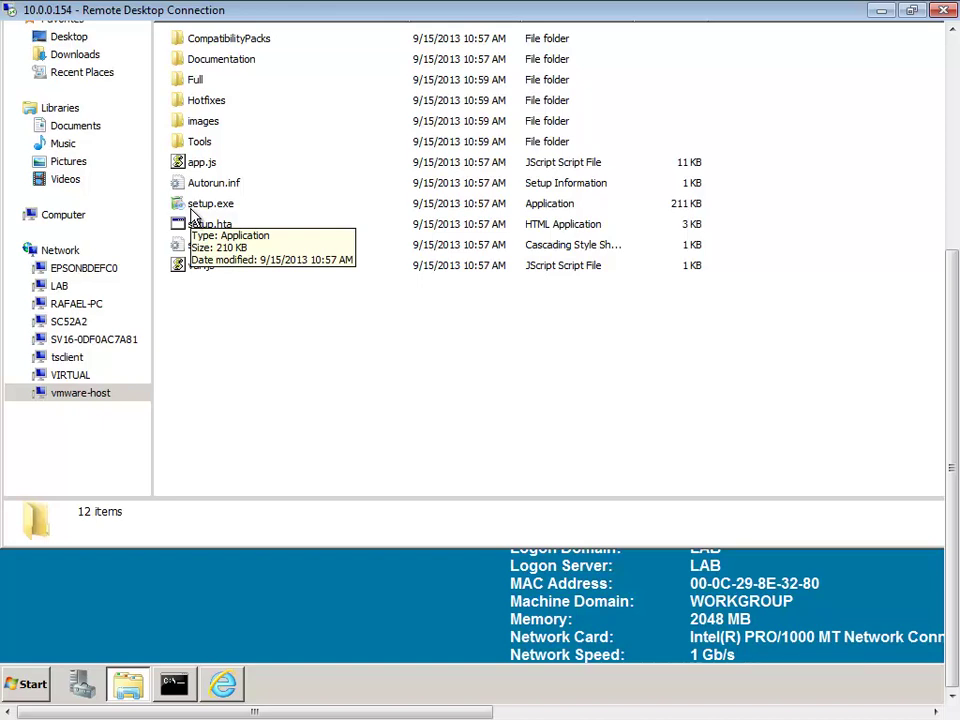
pyautogui.doubleClick(199, 226)
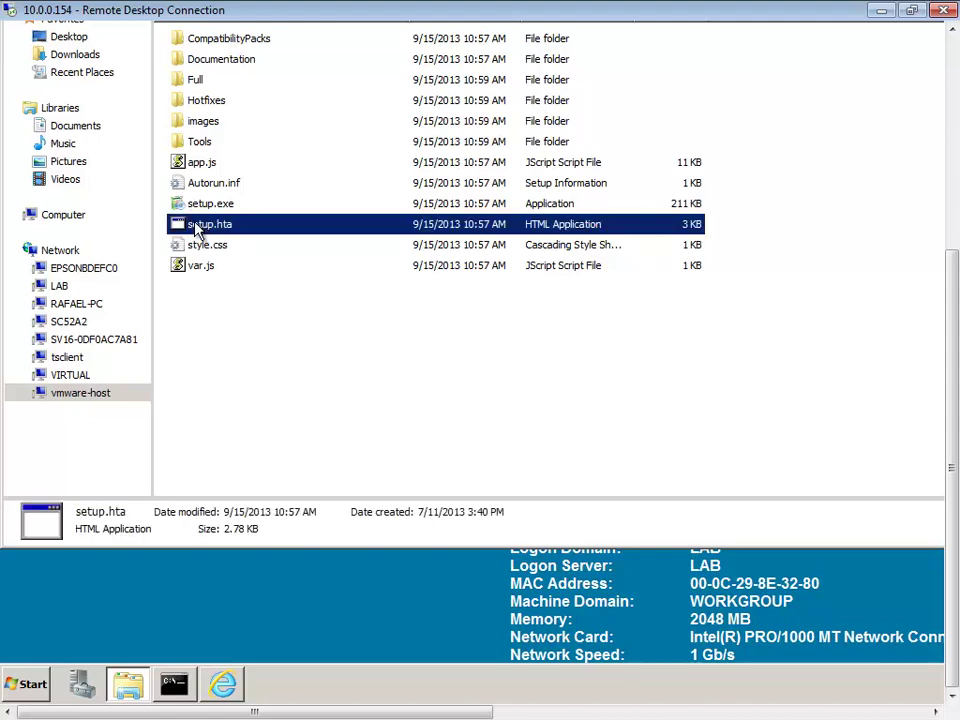
# Start the Security Center server installation and allow its Setup.exe to run.
pyautogui.moveTo(860, 63); pyautogui.dragTo(330, 208)
pyautogui.click(420, 342)
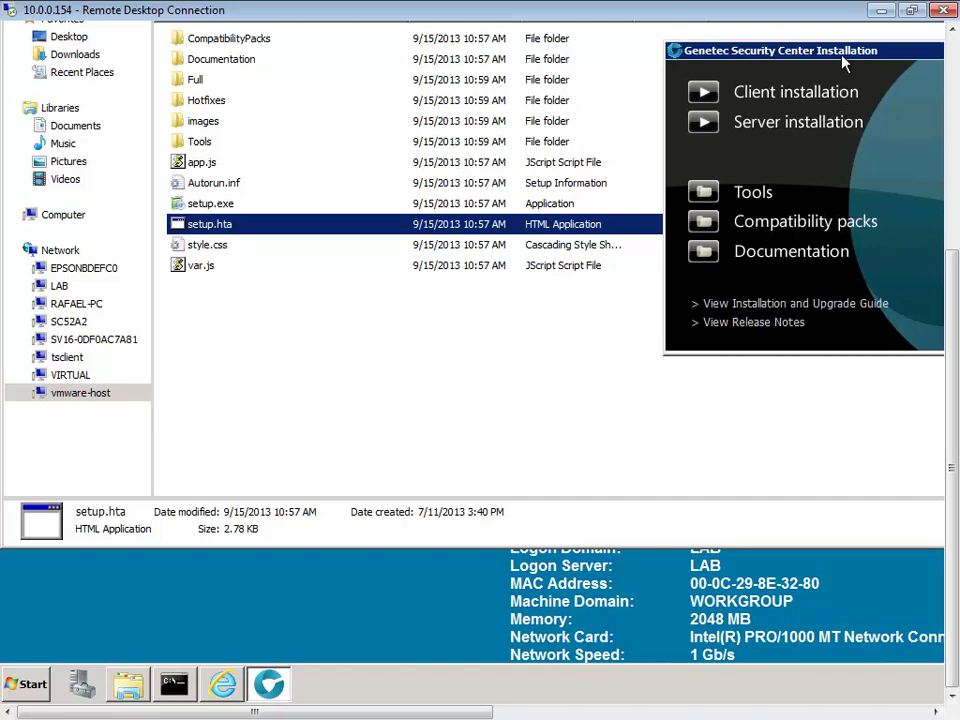
pyautogui.moveTo(844, 60); pyautogui.dragTo(430, 208)
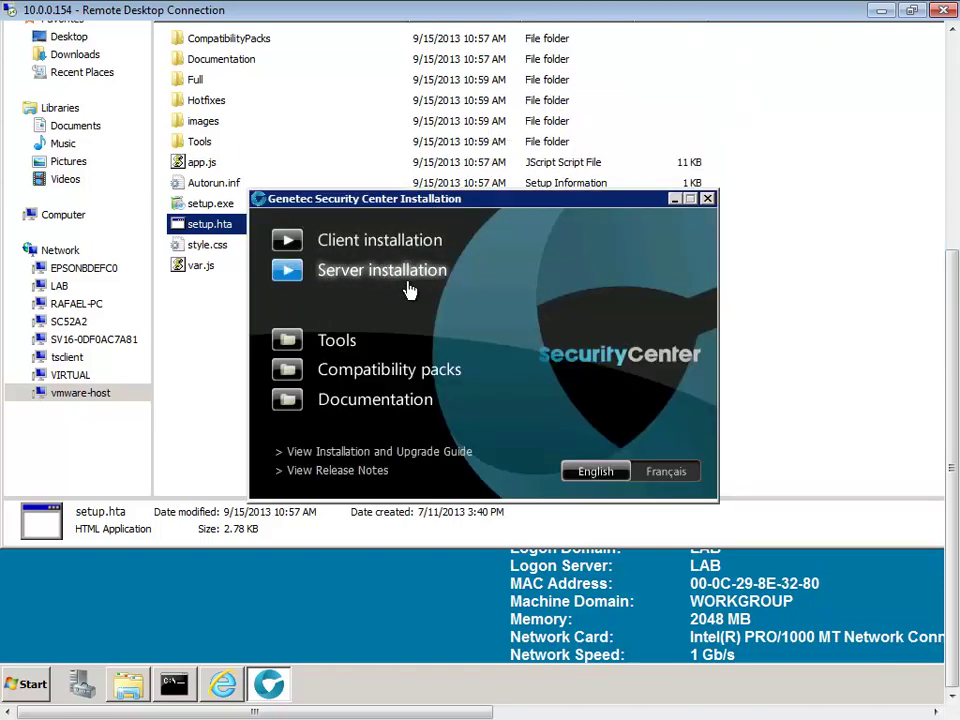
pyautogui.click(297, 274)
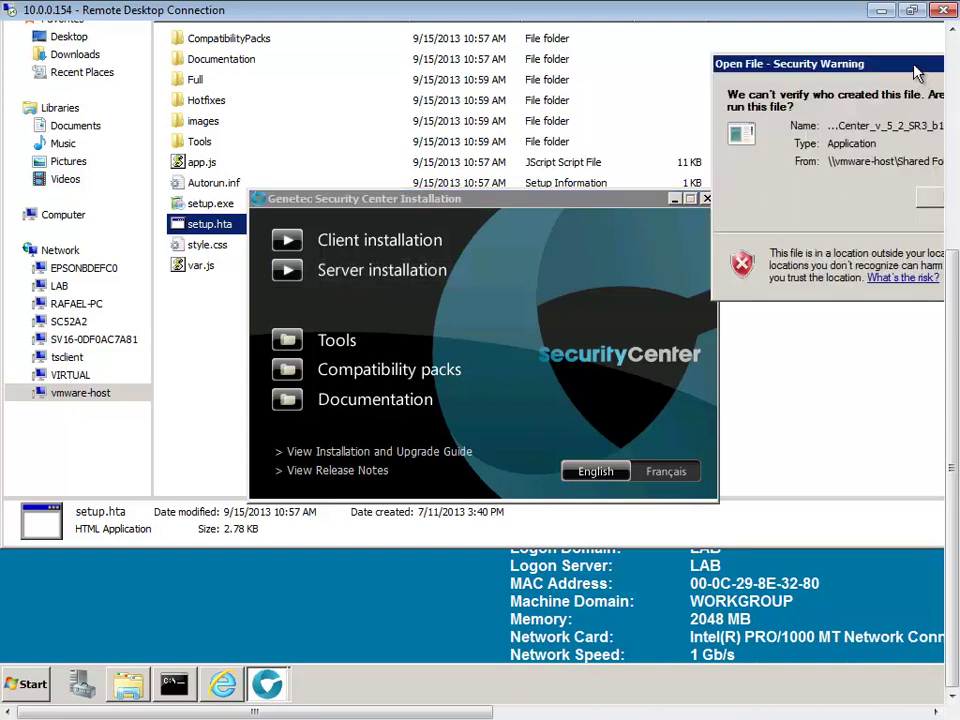
pyautogui.moveTo(900, 64); pyautogui.dragTo(590, 208)
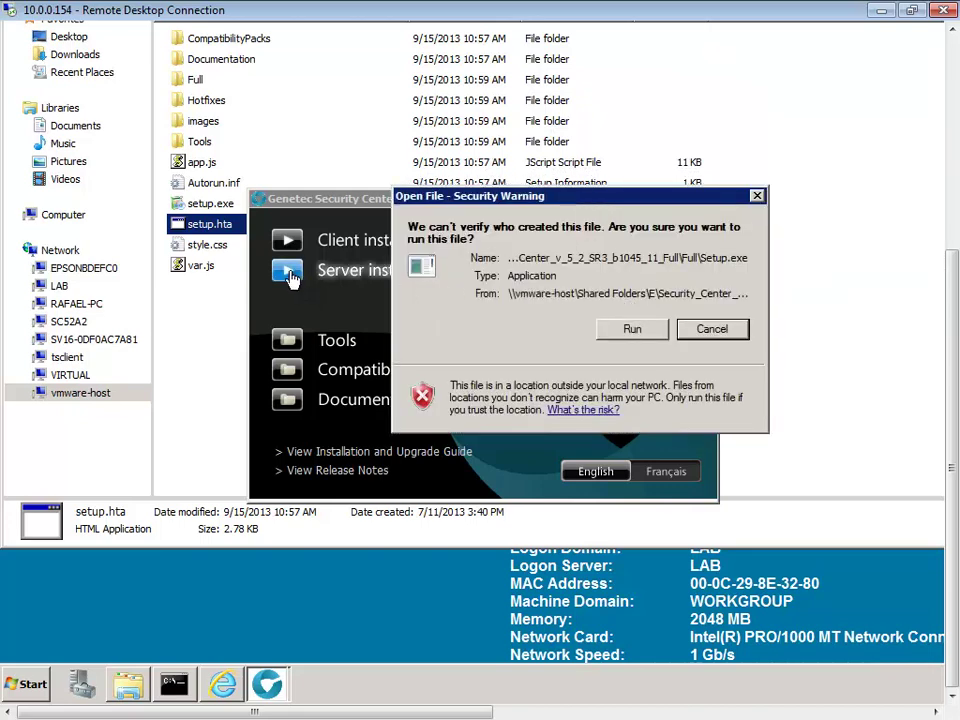
pyautogui.click(641, 329)
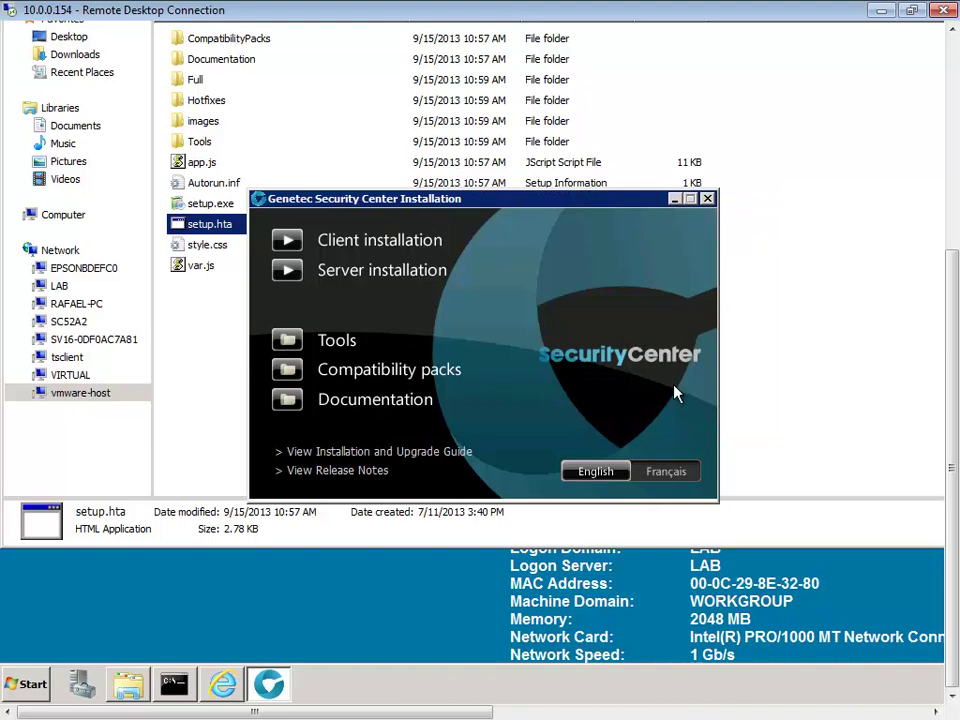
# Accept the Genetec software license agreement and proceed to the Custom Setup feature selection.
pyautogui.moveTo(440, 712); pyautogui.dragTo(600, 713)
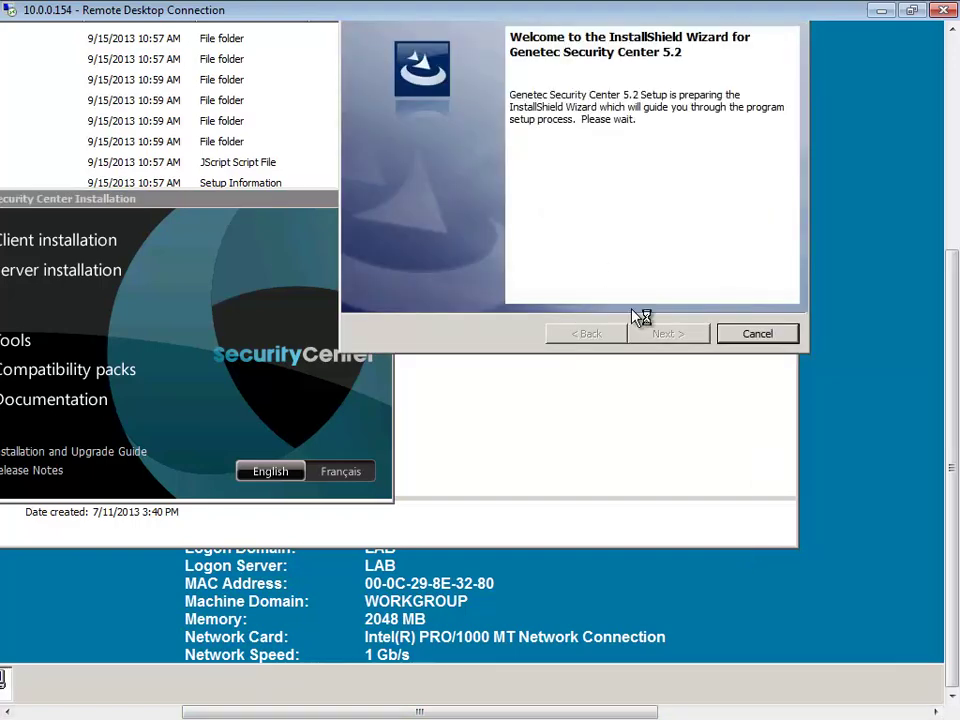
pyautogui.click(675, 340)
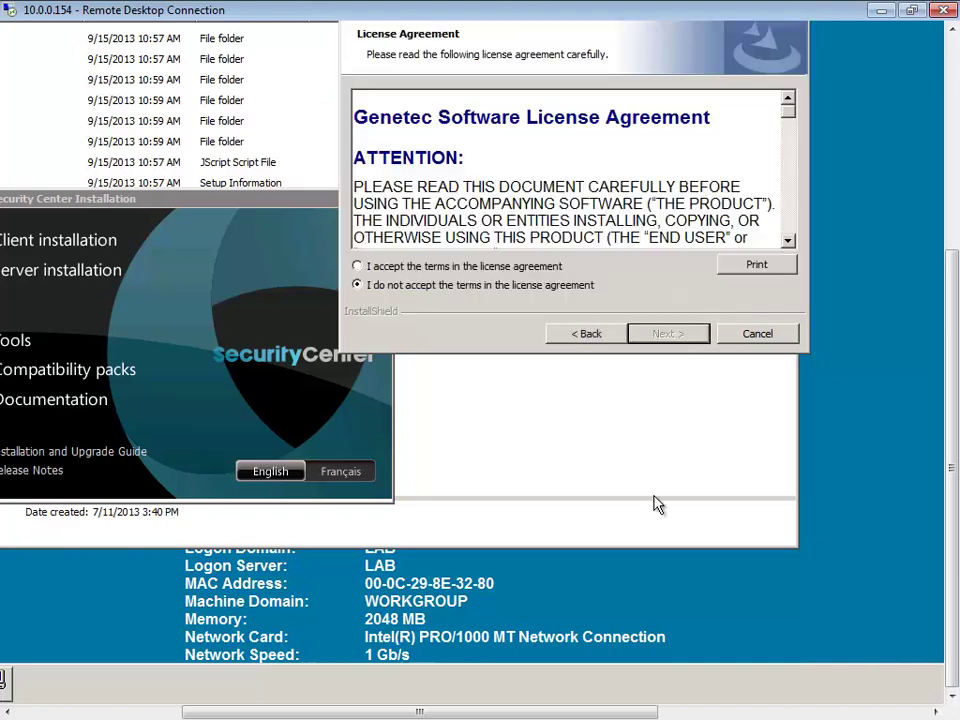
pyautogui.click(360, 266)
pyautogui.click(668, 336)
pyautogui.click(668, 336)
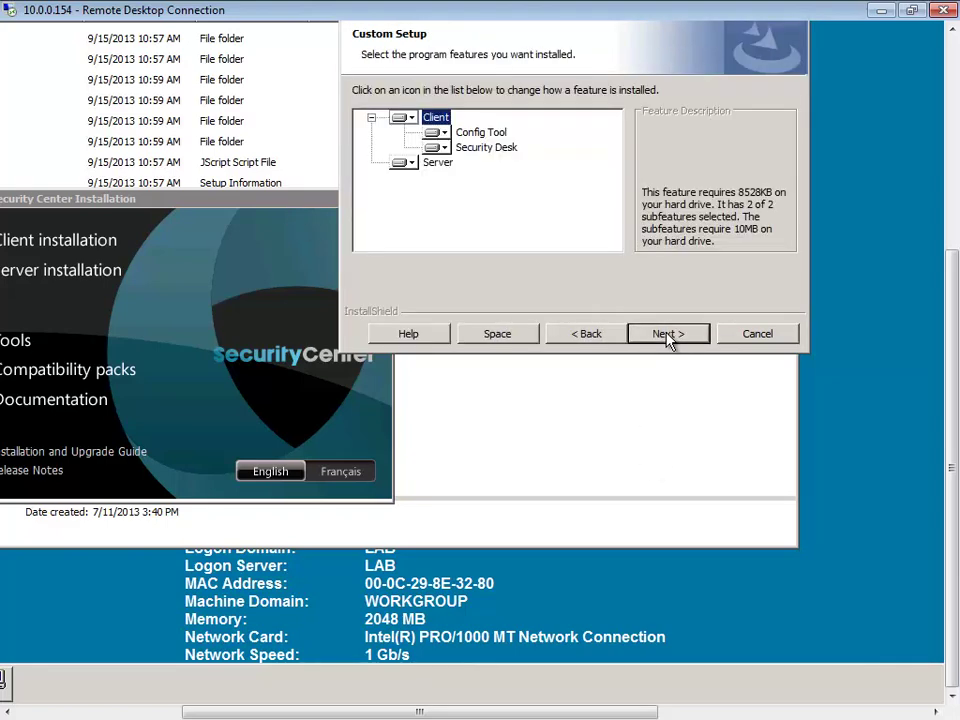
# Exclude Config Tool and Security Desk from the installation, keeping the Server feature.
pyautogui.click(441, 137)
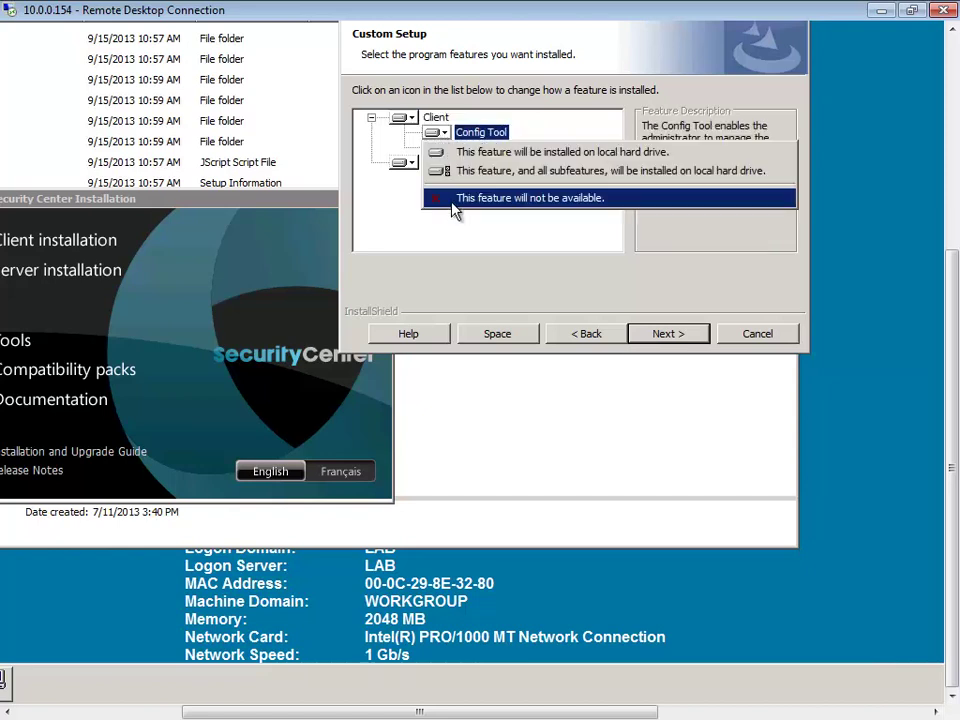
pyautogui.click(454, 203)
pyautogui.click(445, 148)
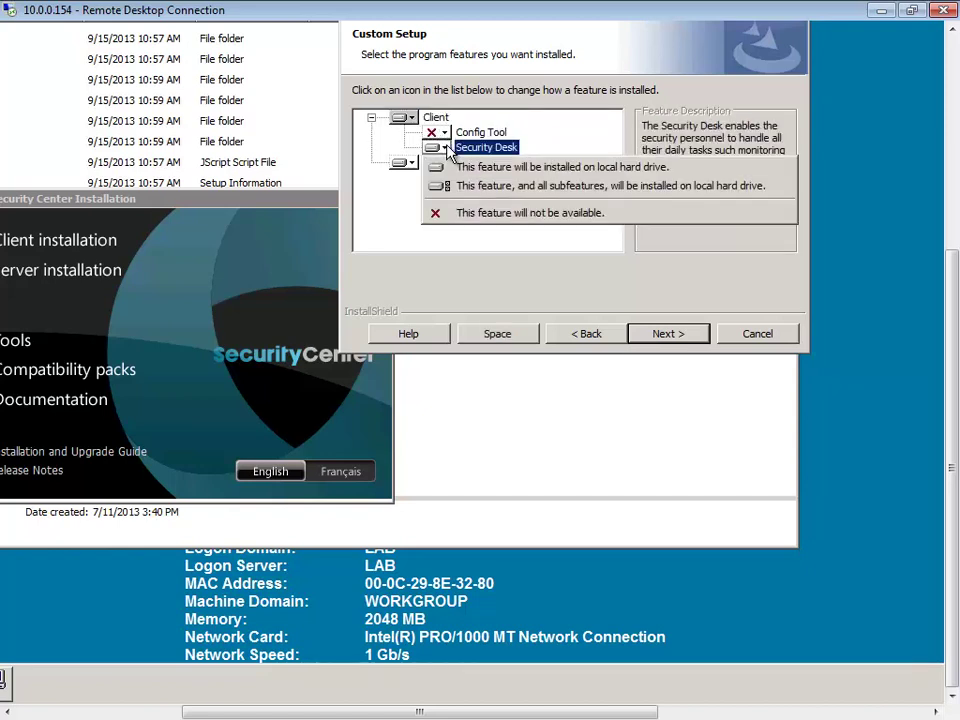
pyautogui.click(469, 222)
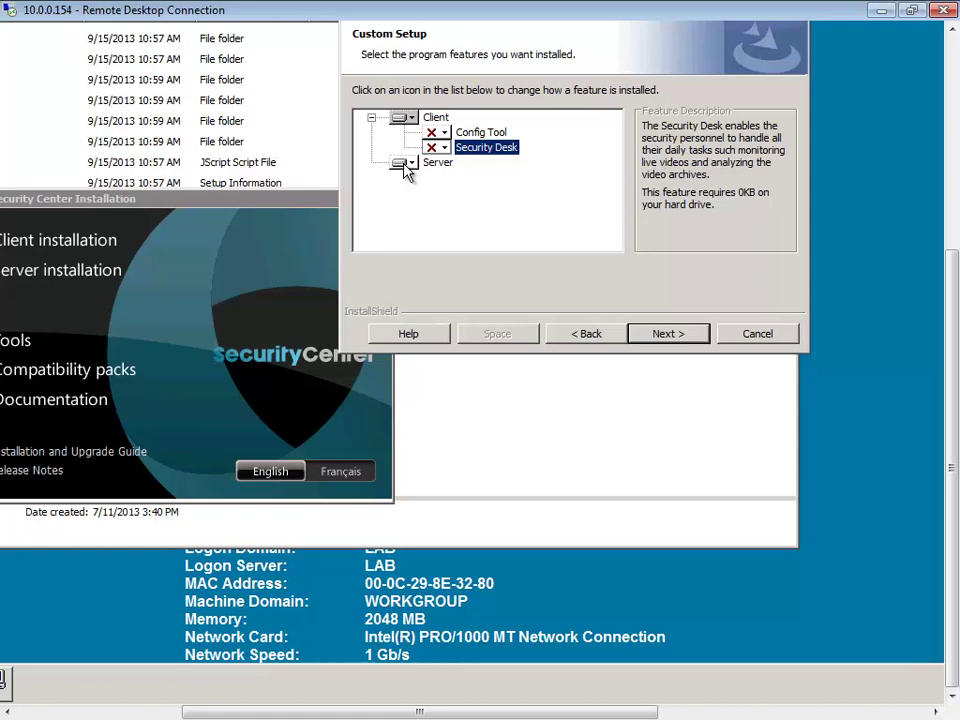
pyautogui.click(648, 336)
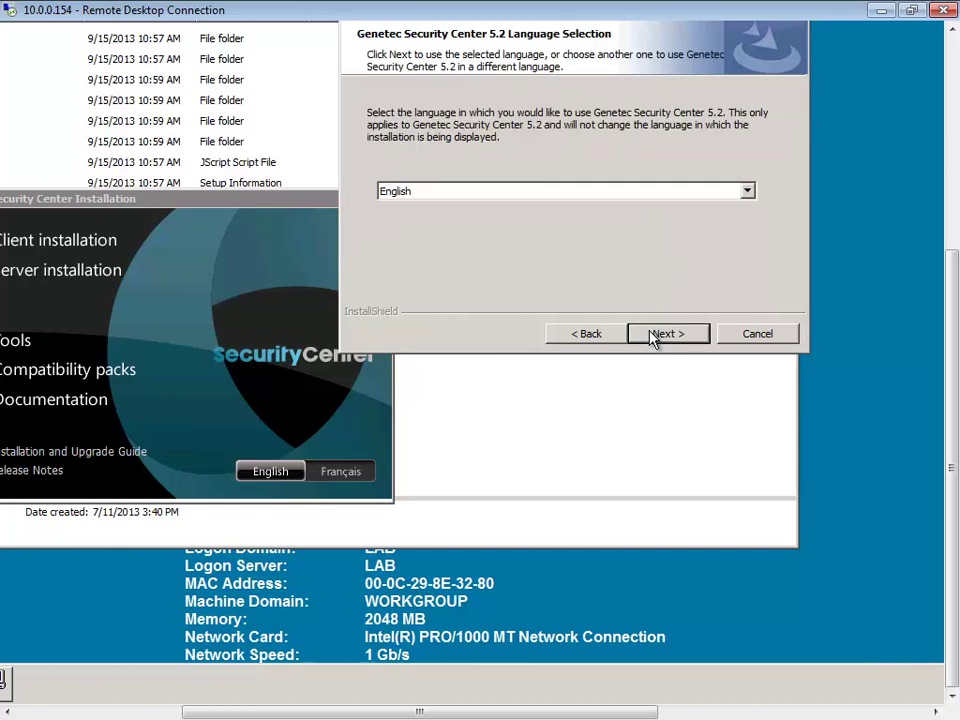
# Choose Spanish as the language for using Genetec Security Center 5.2.
pyautogui.click(420, 197)
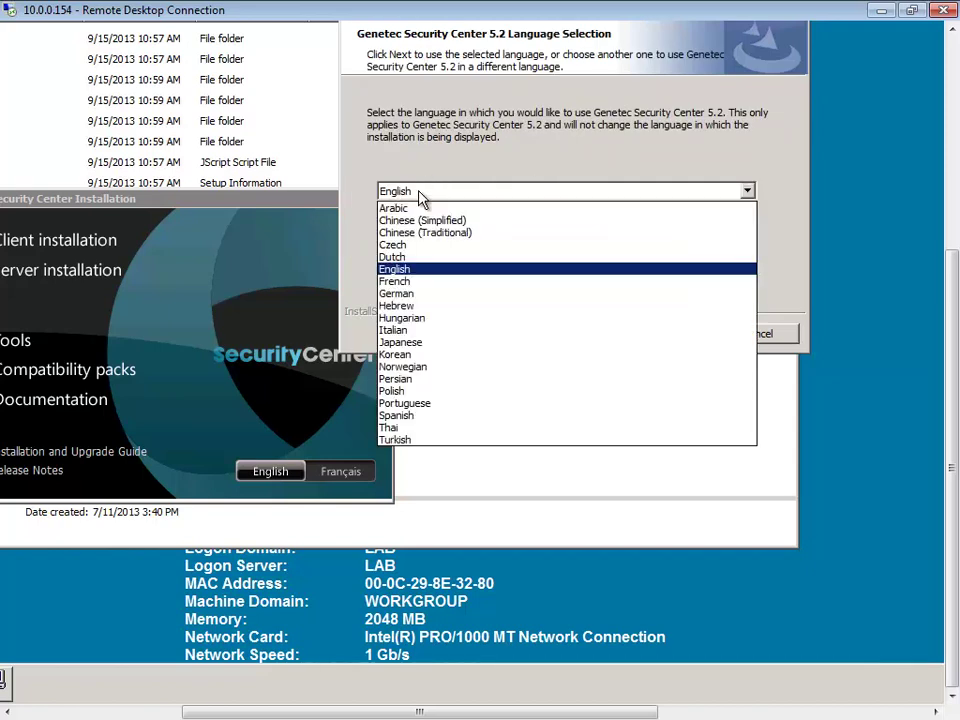
pyautogui.click(417, 416)
pyautogui.click(672, 332)
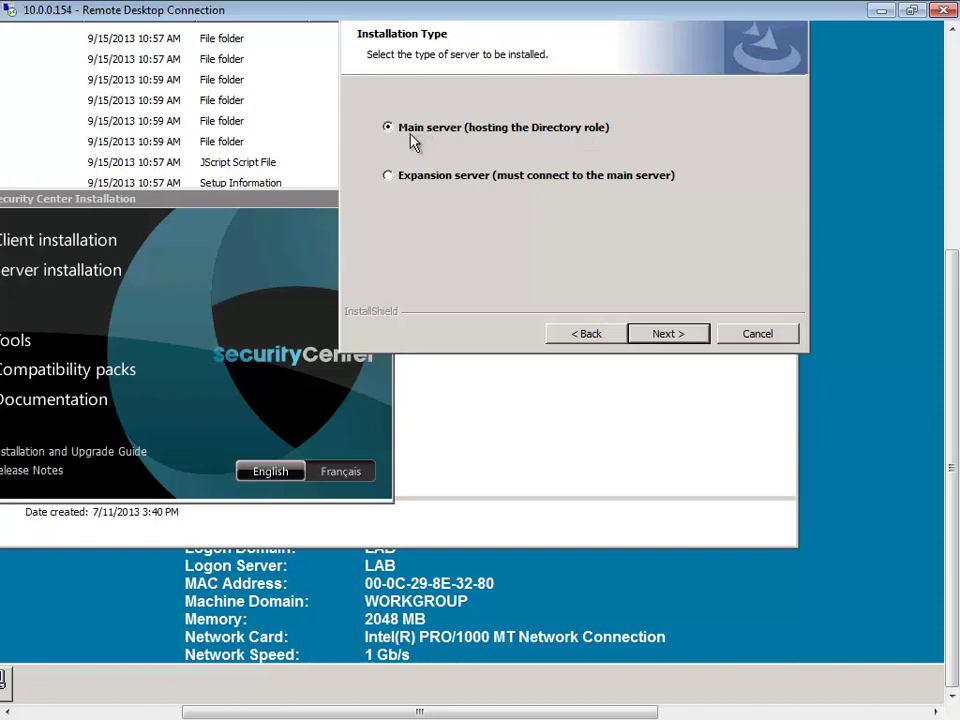
# Keep the main server installation type and install a new database server named SQLEXPRESS.
pyautogui.click(667, 335)
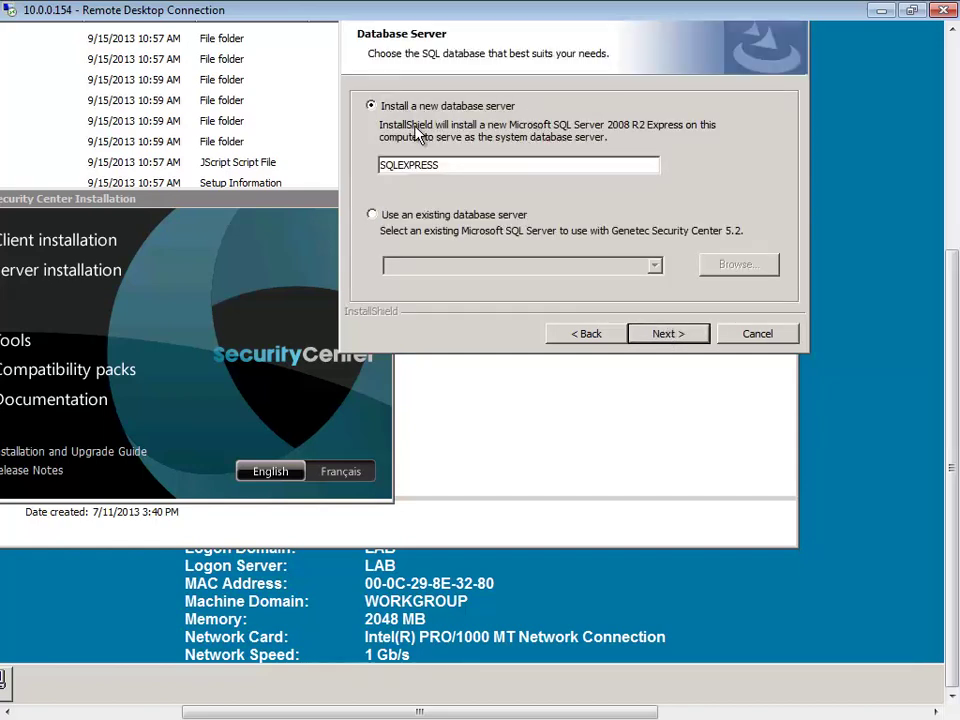
pyautogui.click(670, 335)
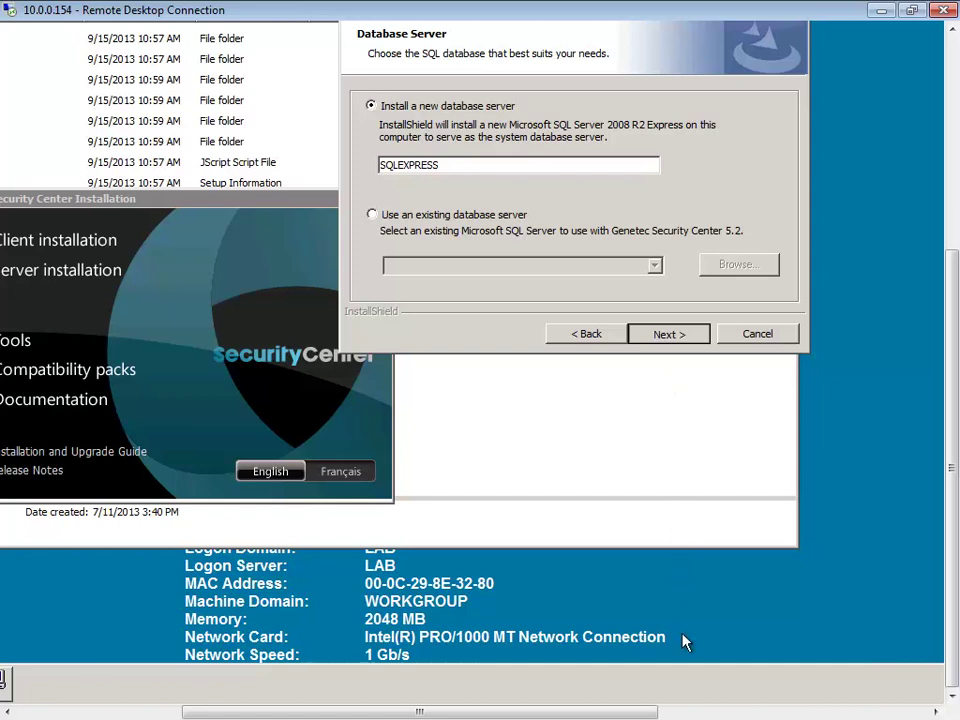
pyautogui.press('Return')
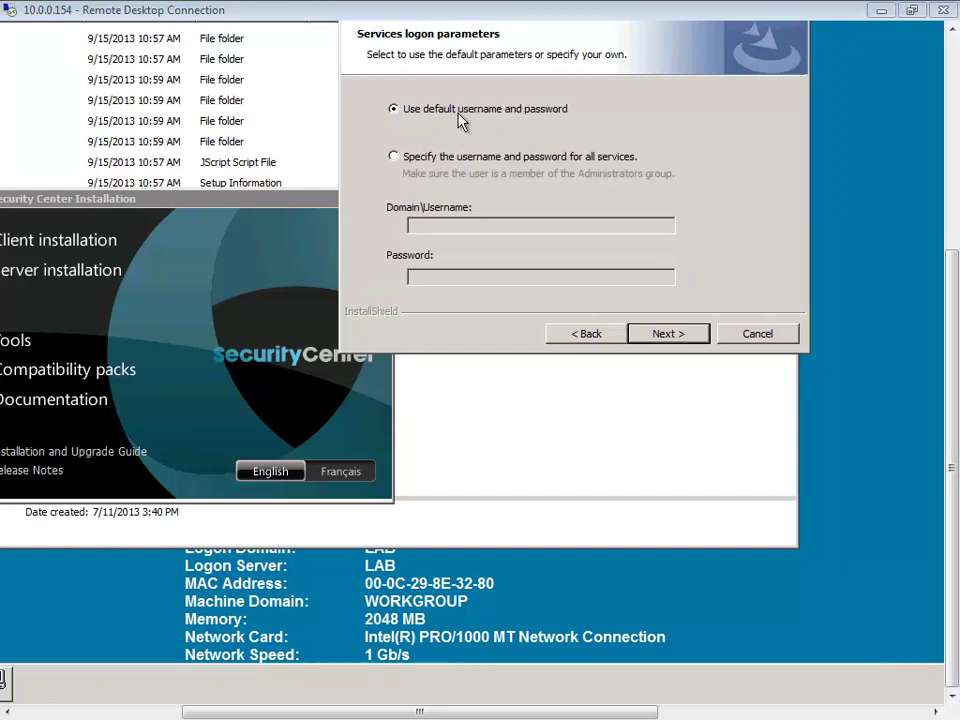
# Keep the default username and password for the services, and clear the web server port for editing.
pyautogui.click(671, 336)
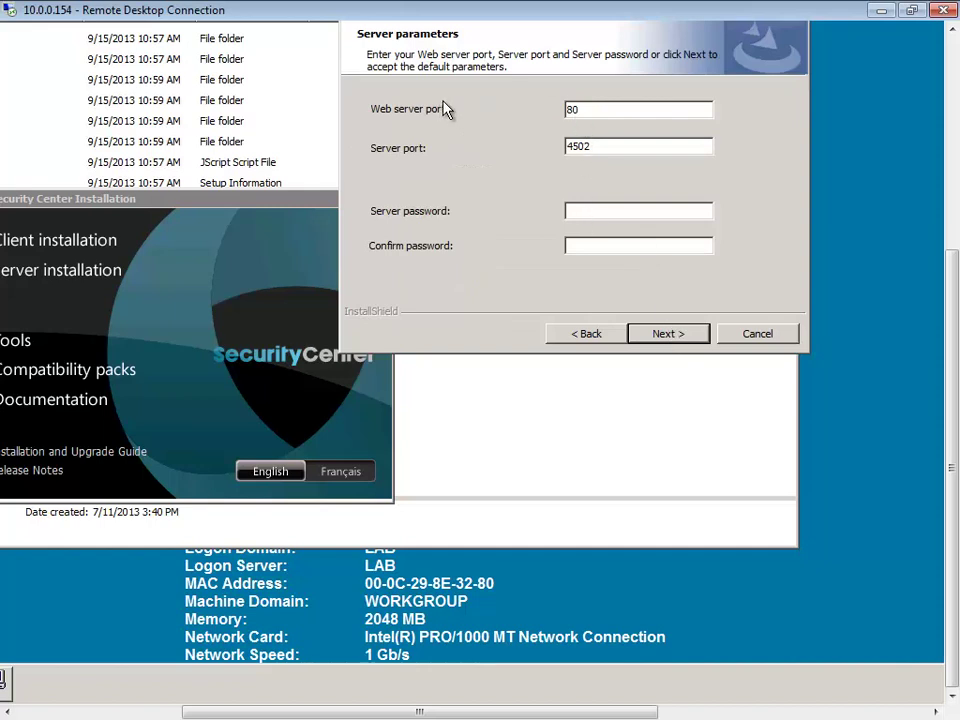
pyautogui.doubleClick(570, 109)
pyautogui.press('BackSpace')
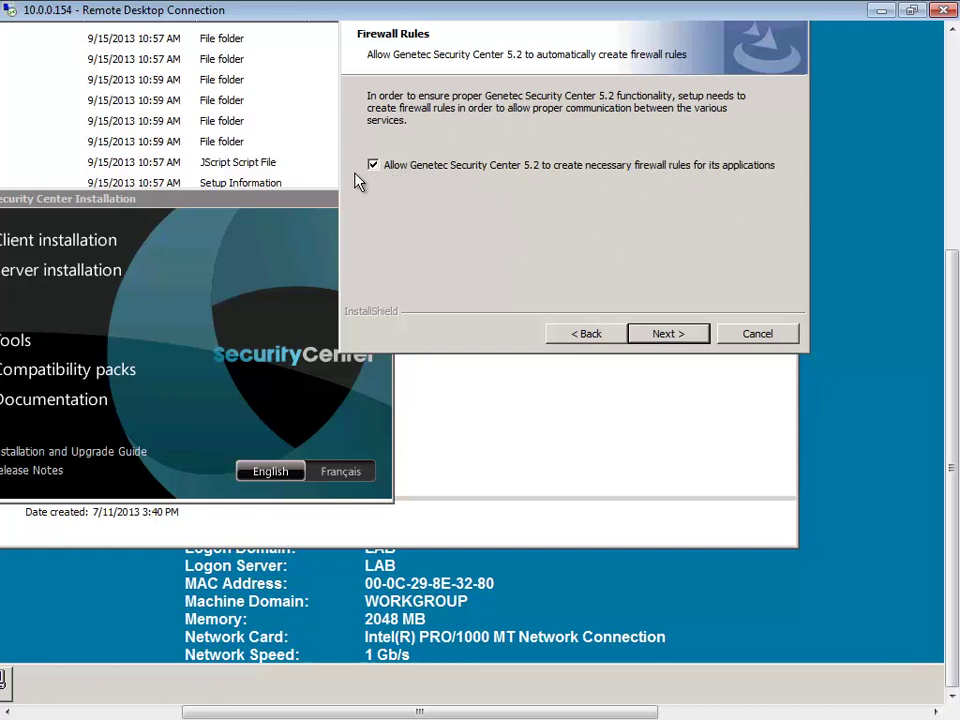
# Allow Security Center to create its firewall rules and install WinPcap 4.1.2 with its driver starting automatically at boot.
pyautogui.click(670, 335)
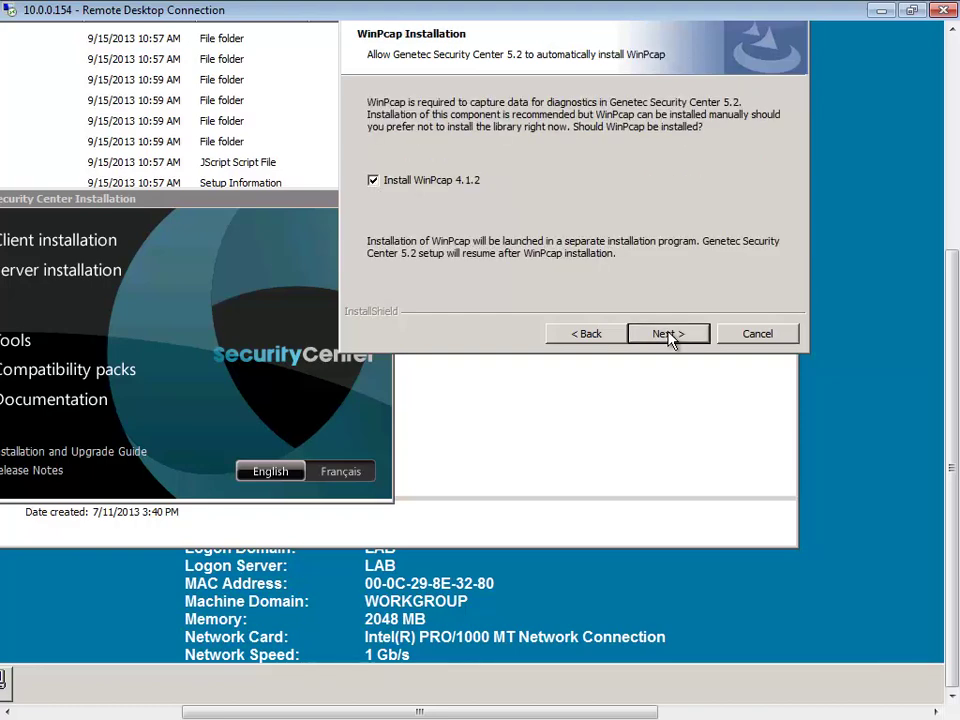
pyautogui.click(668, 335)
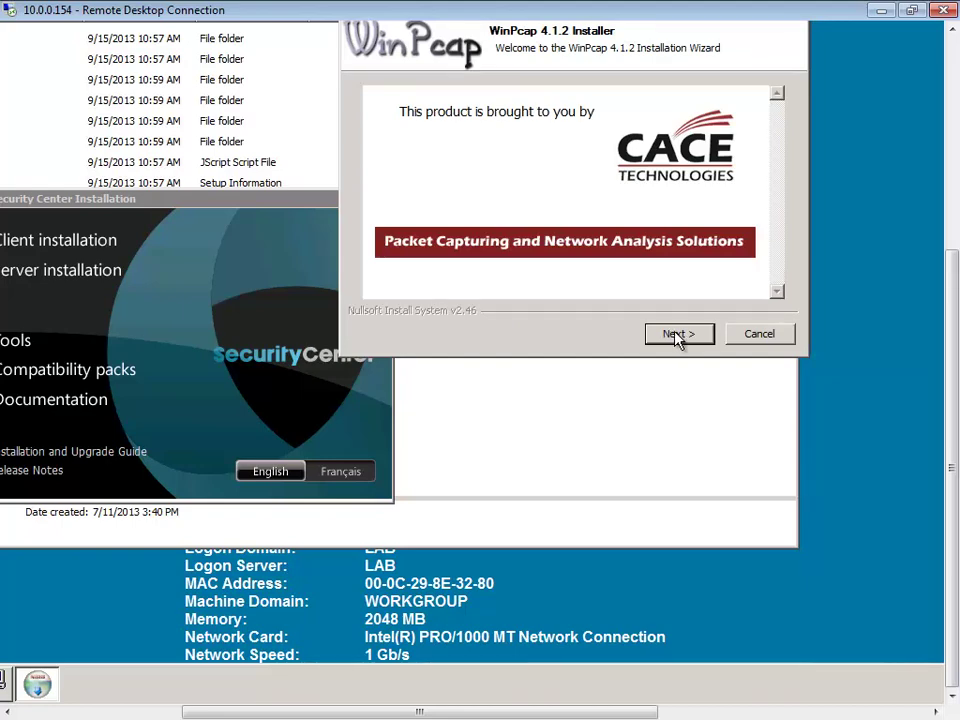
pyautogui.click(679, 336)
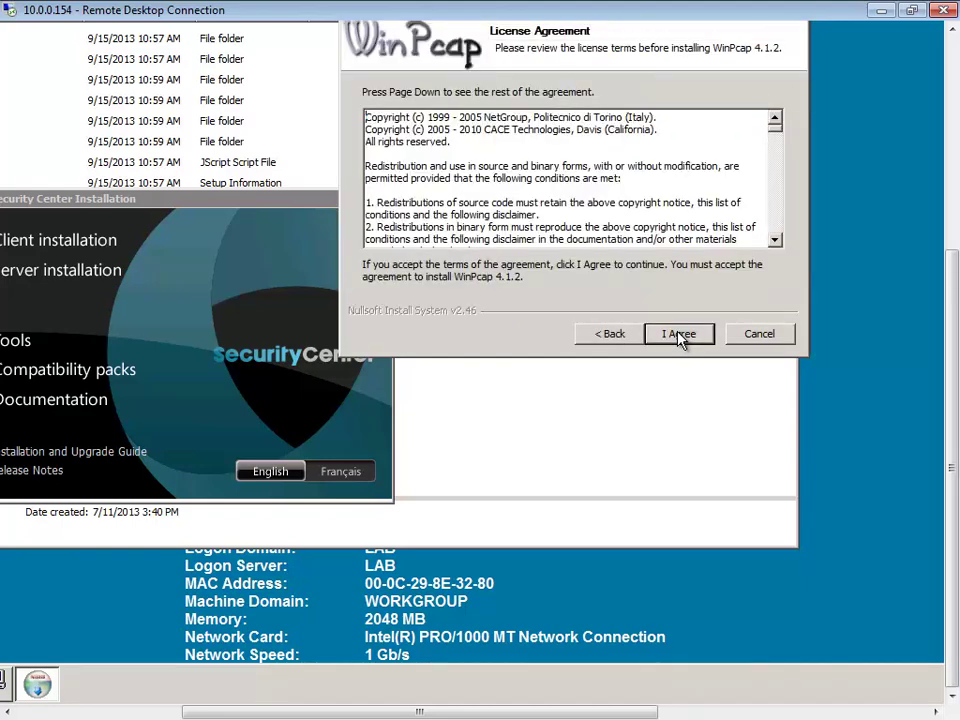
pyautogui.click(679, 336)
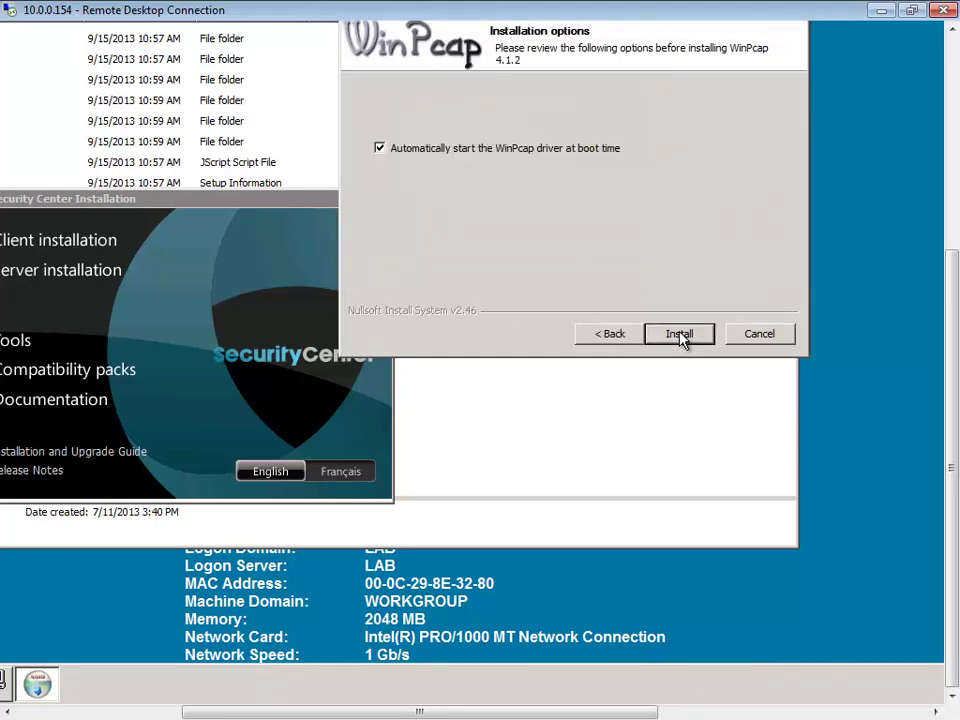
pyautogui.click(680, 337)
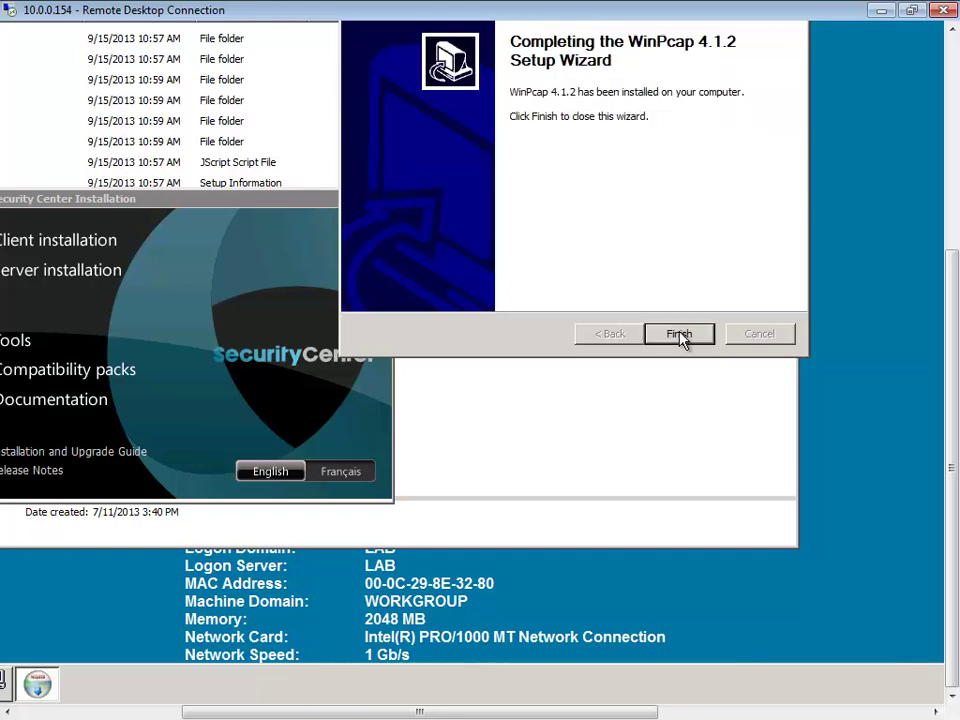
pyautogui.click(686, 336)
pyautogui.click(686, 336)
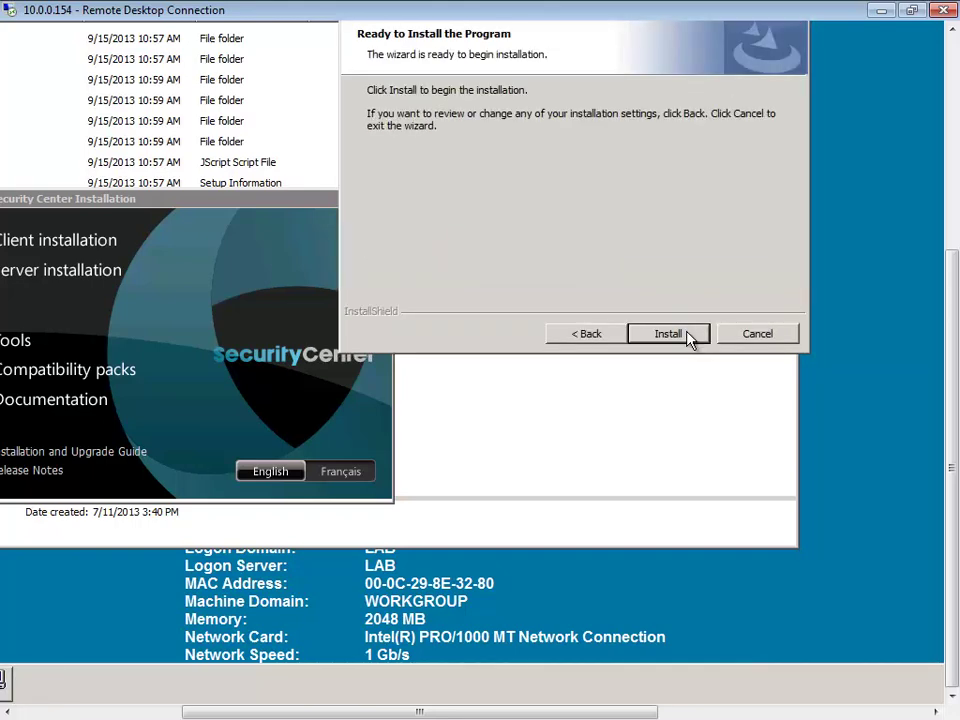
# Install Genetec Security Center 5.2 and finish the wizard without launching the web-based Server Admin.
pyautogui.click(688, 337)
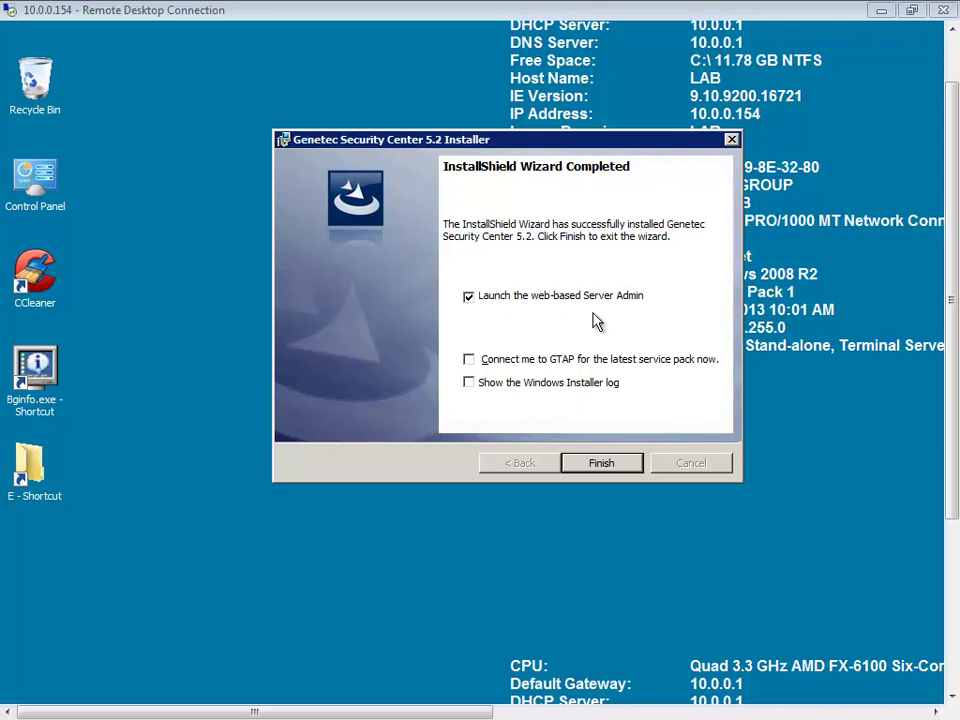
pyautogui.click(469, 297)
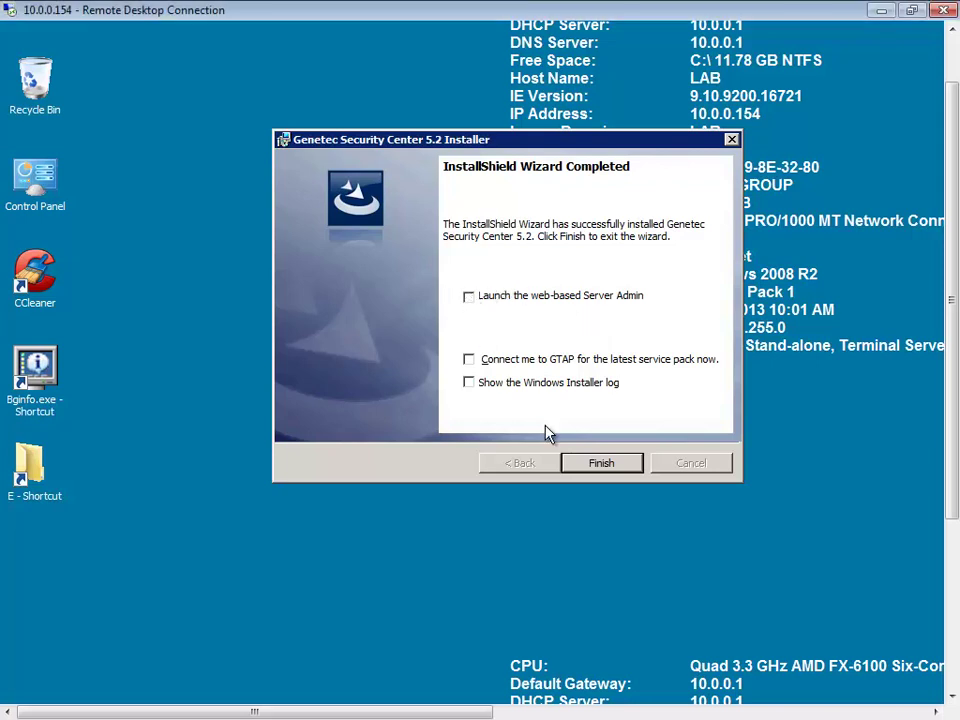
pyautogui.click(609, 469)
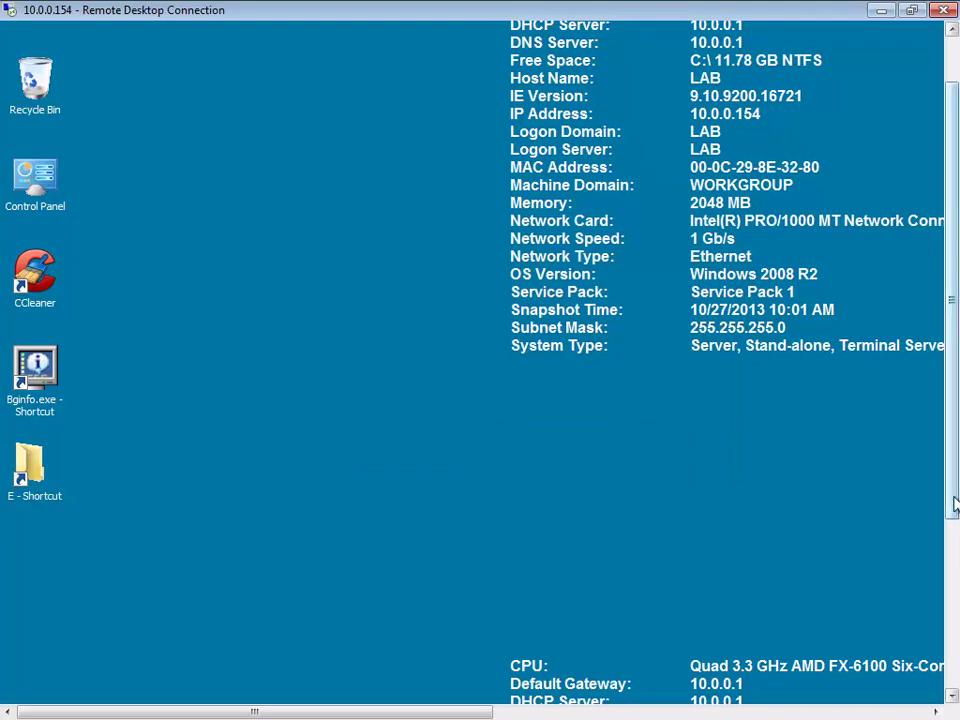
# Open Genetec Server Admin from the installed Security Center 5.2 programs, connect to it, and start modifying the license.
pyautogui.moveTo(951, 506); pyautogui.dragTo(956, 668)
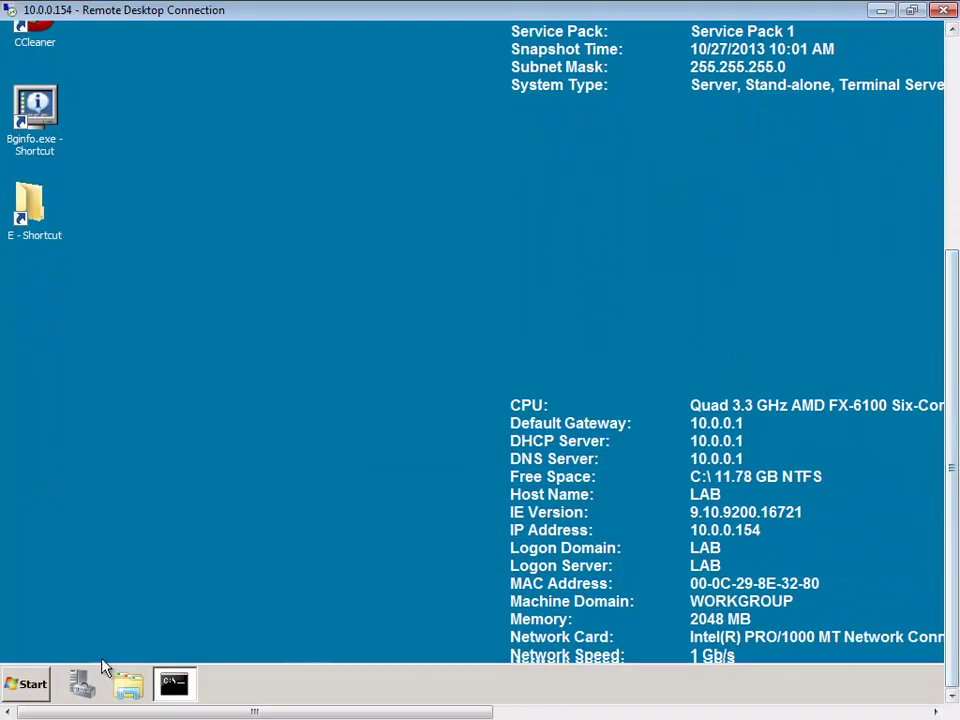
pyautogui.click(25, 688)
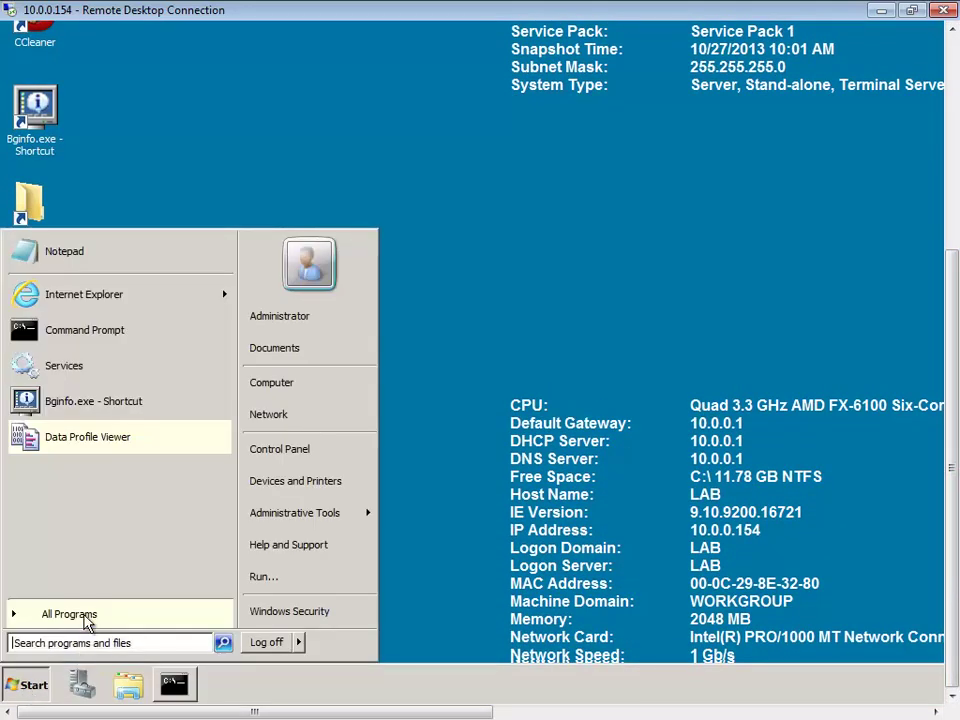
pyautogui.click(40, 614)
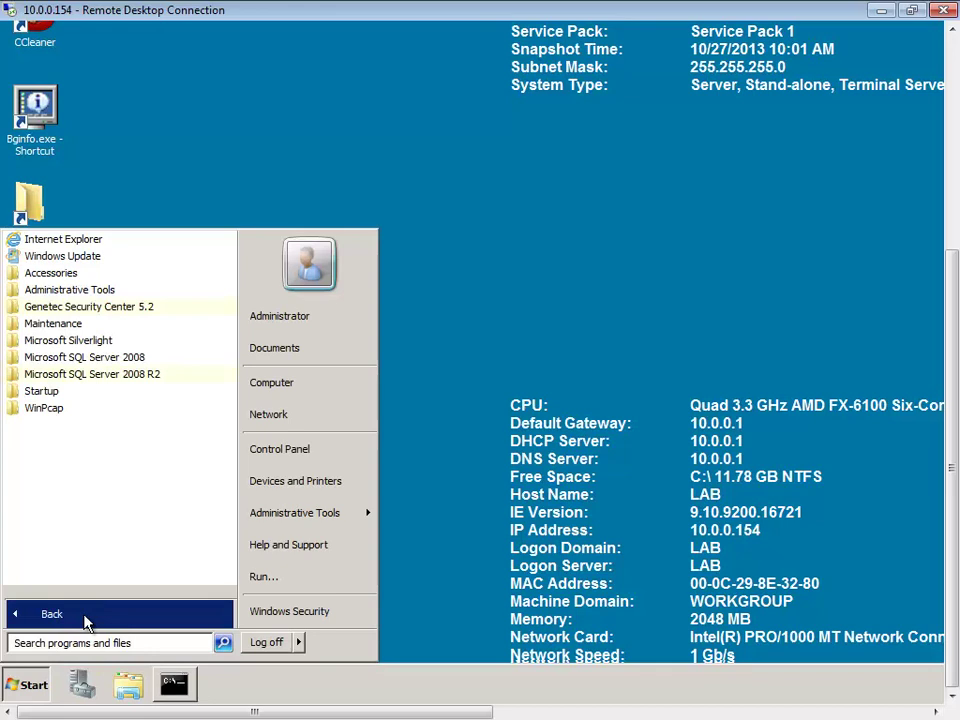
pyautogui.click(60, 306)
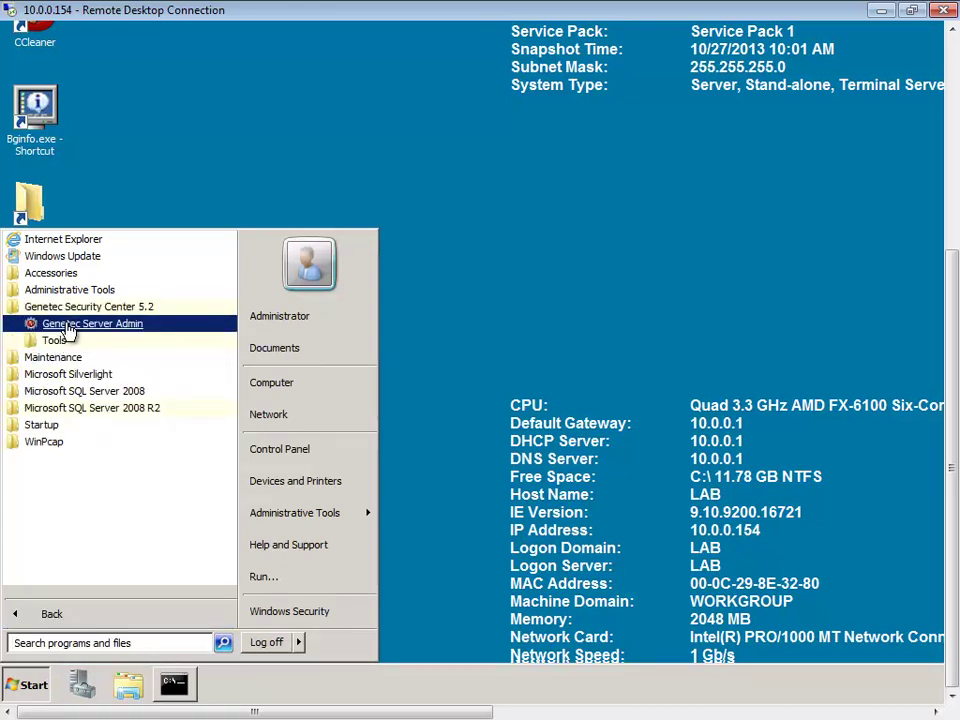
pyautogui.click(75, 325)
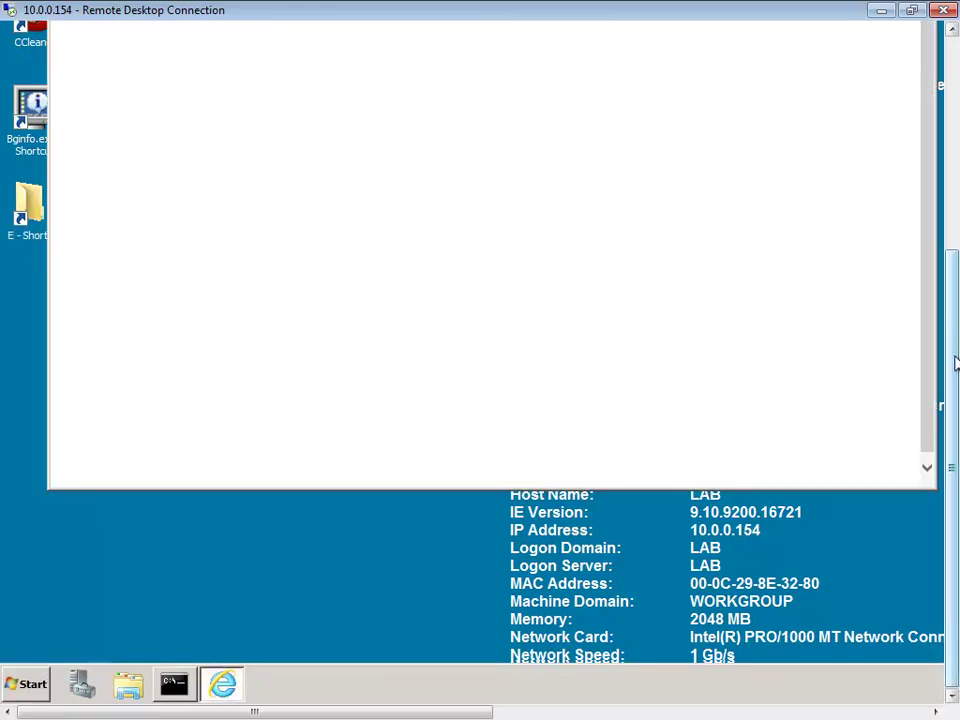
pyautogui.moveTo(955, 360); pyautogui.dragTo(957, 232)
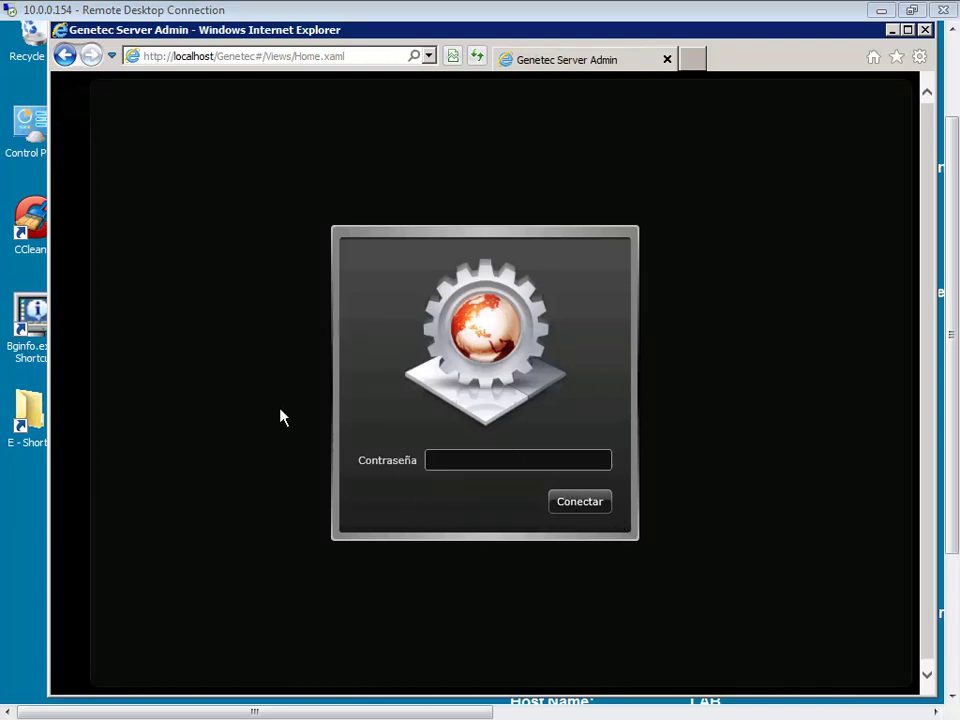
pyautogui.click(573, 510)
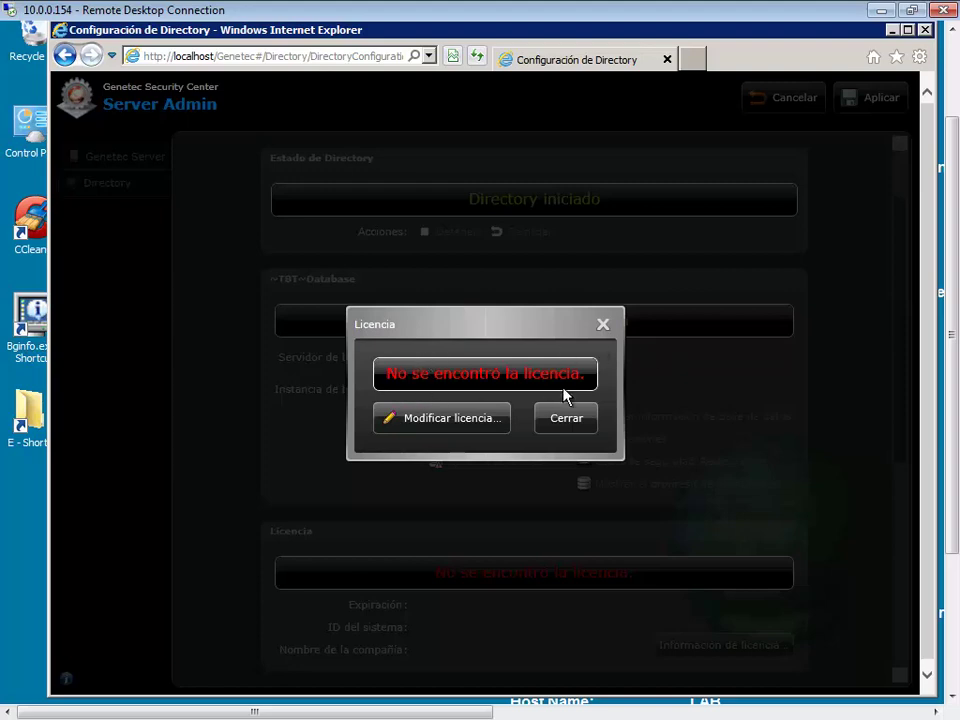
pyautogui.click(433, 420)
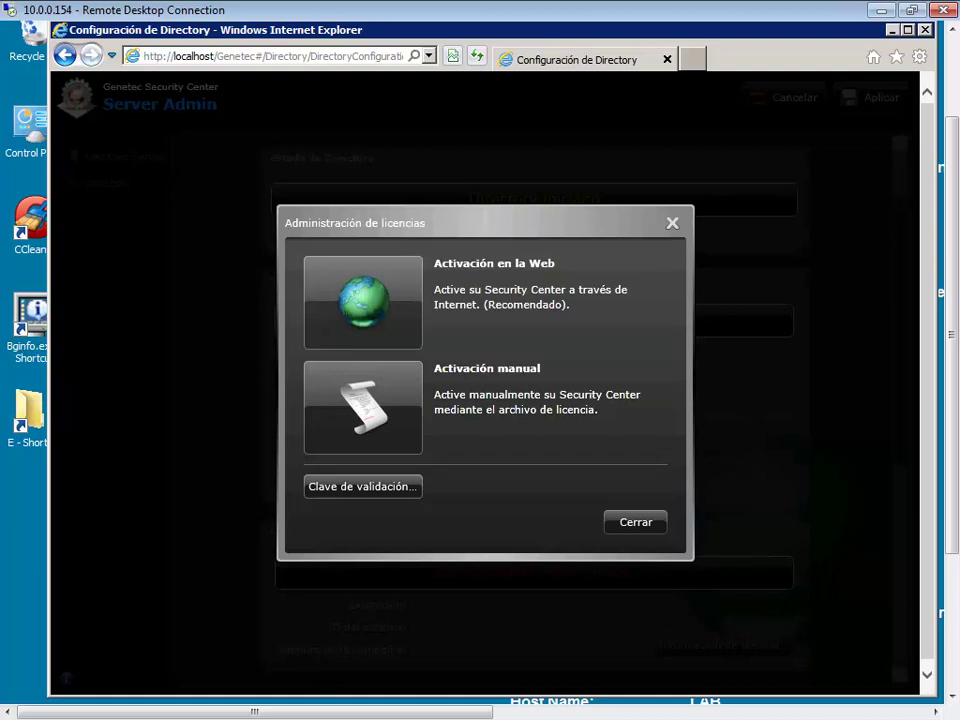
# Examine the web activation form and the system ID, password and license details in the Security Center license PDF.
pyautogui.click(369, 317)
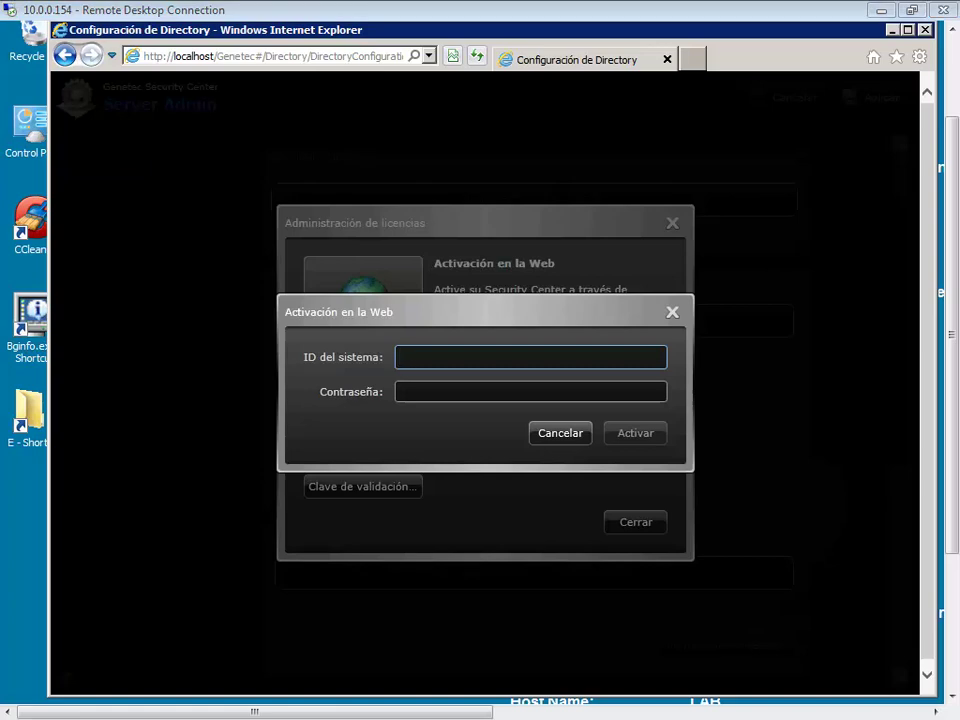
pyautogui.hotkey('alt', 'Tab')
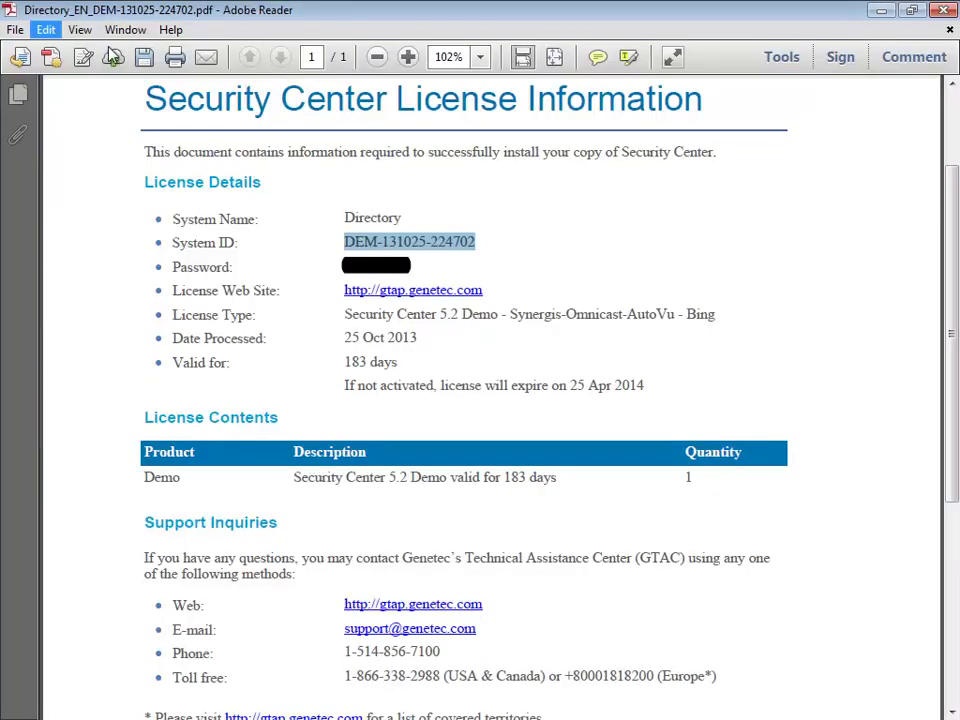
pyautogui.moveTo(955, 280); pyautogui.dragTo(955, 250)
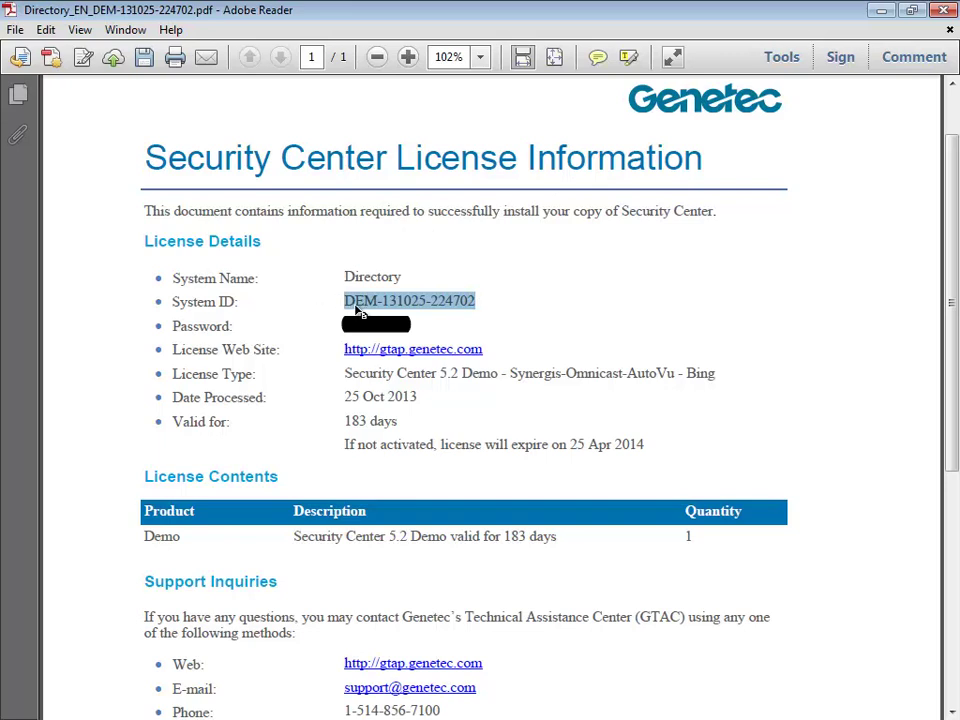
pyautogui.click(882, 11)
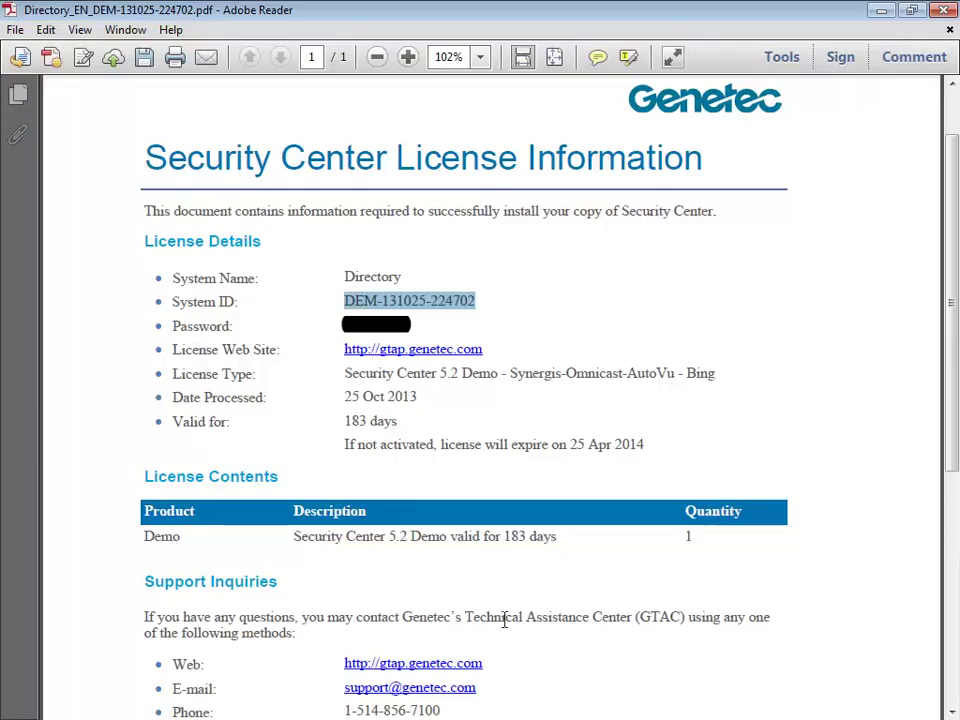
pyautogui.scroll(-6, 505, 620)
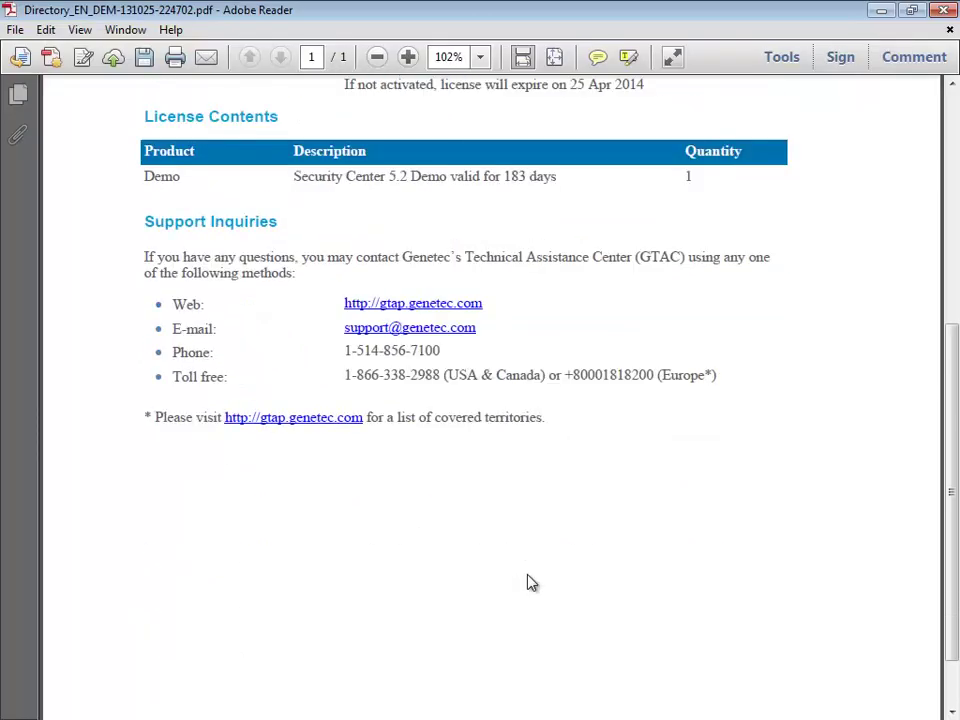
pyautogui.scroll(3, 531, 581)
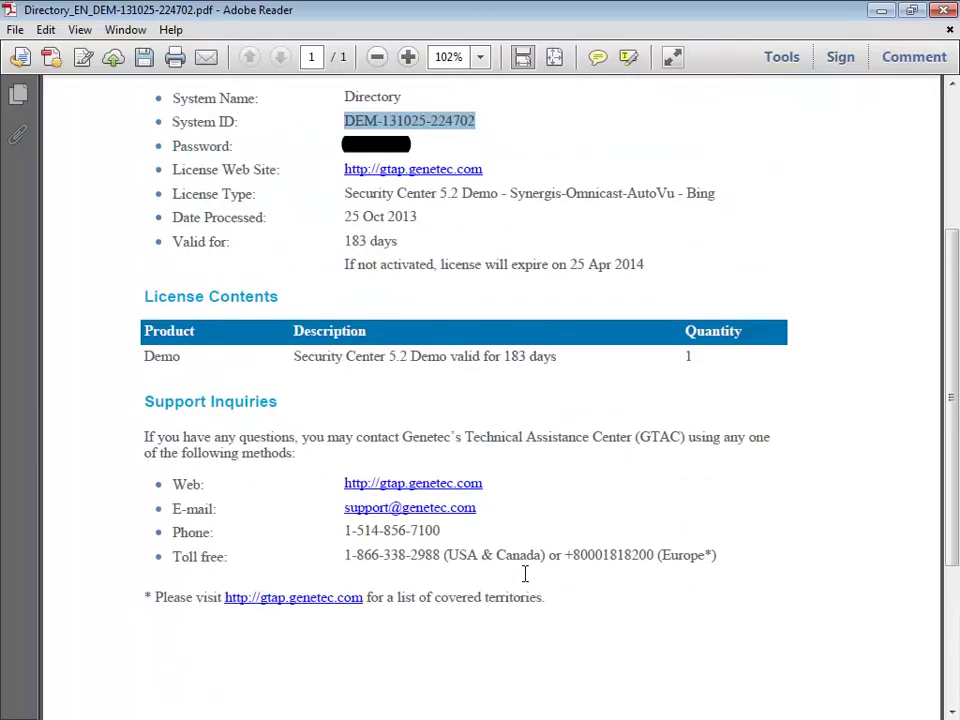
pyautogui.click(881, 10)
pyautogui.click(549, 438)
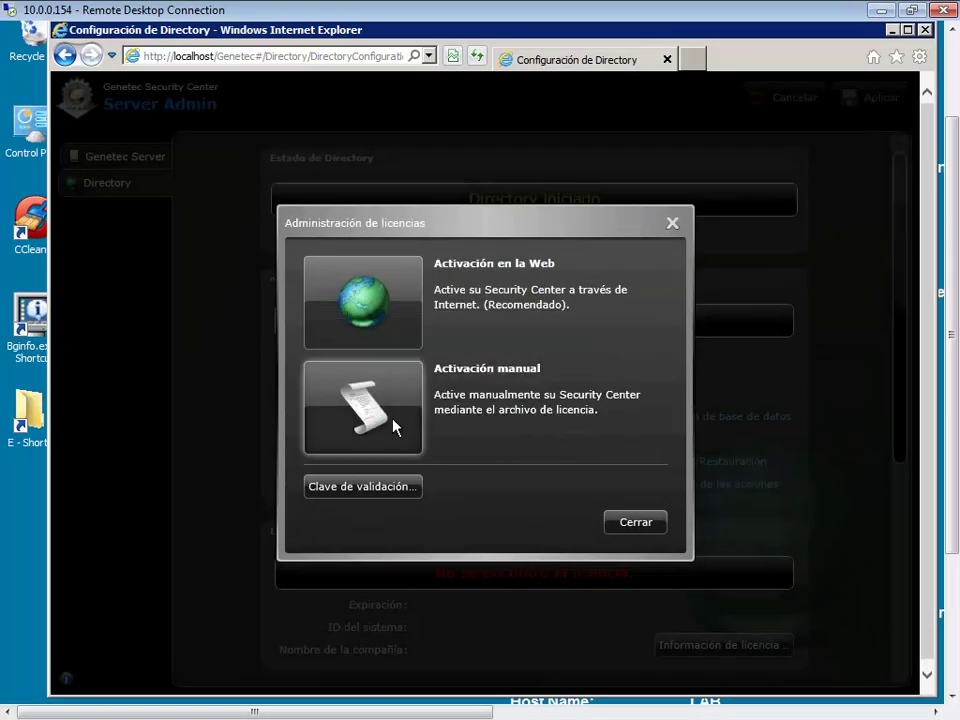
# Save the validation key to a file named "servidor demo" in the E shared folder on vmware-host, and close license management.
pyautogui.click(361, 493)
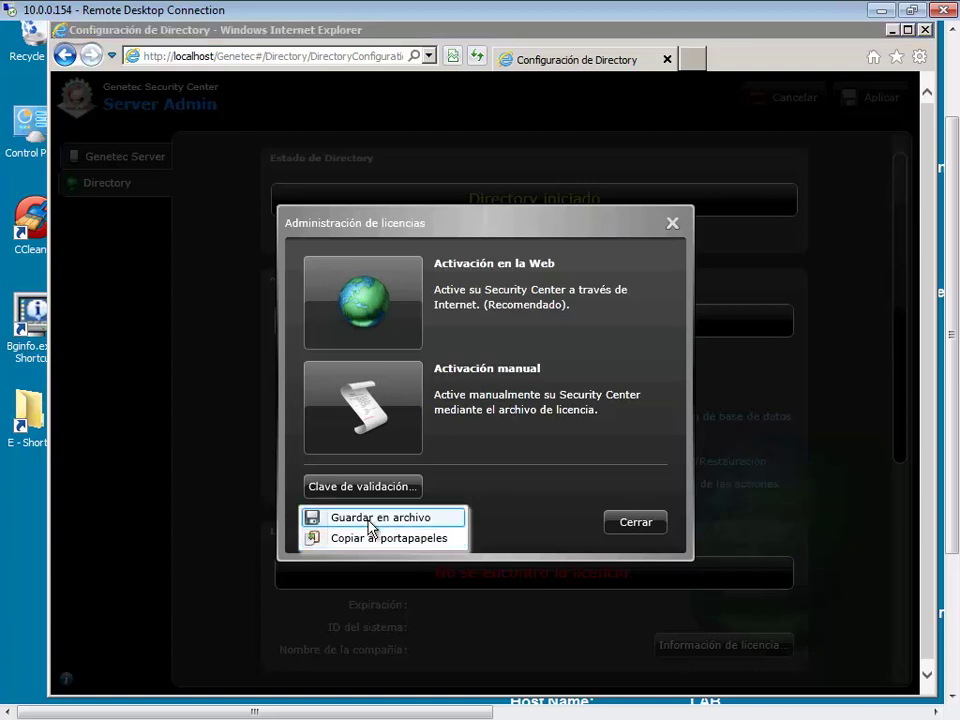
pyautogui.click(370, 520)
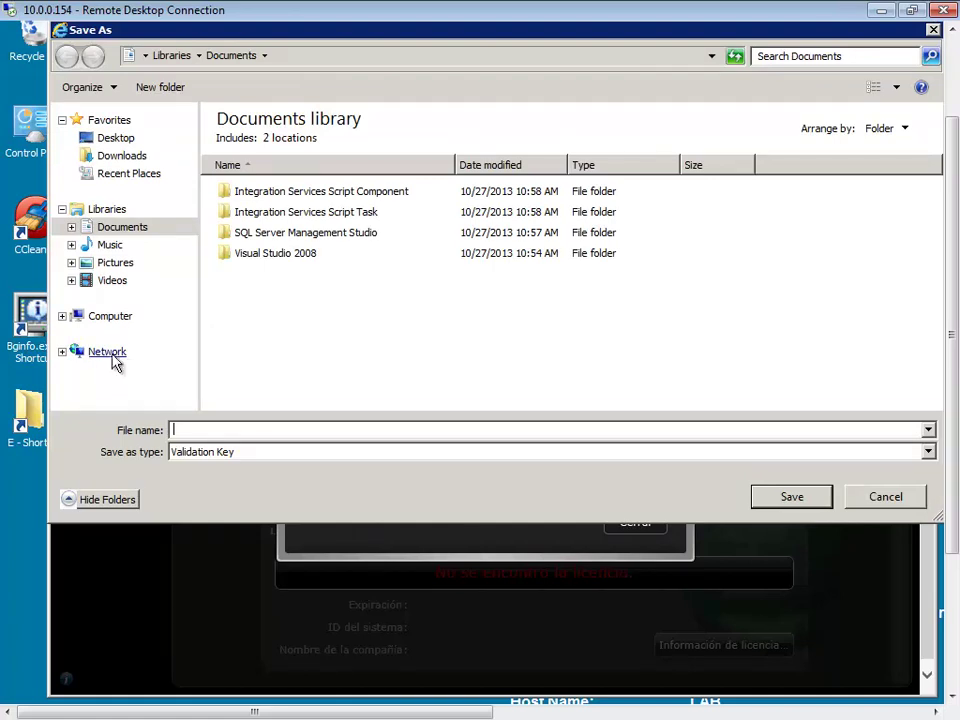
pyautogui.click(108, 352)
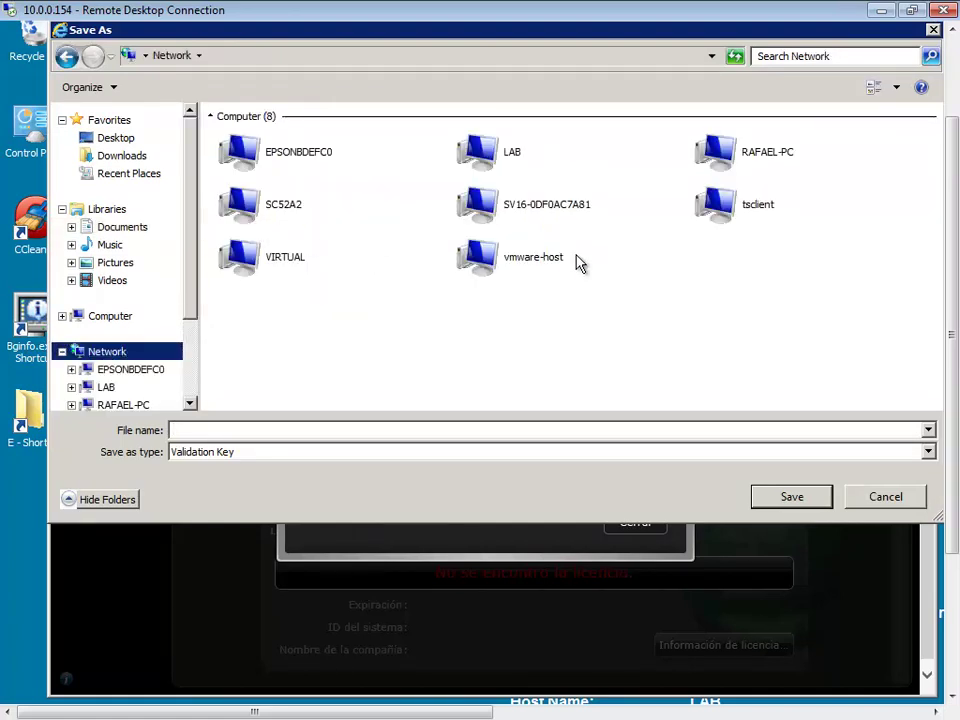
pyautogui.doubleClick(536, 260)
pyautogui.doubleClick(258, 145)
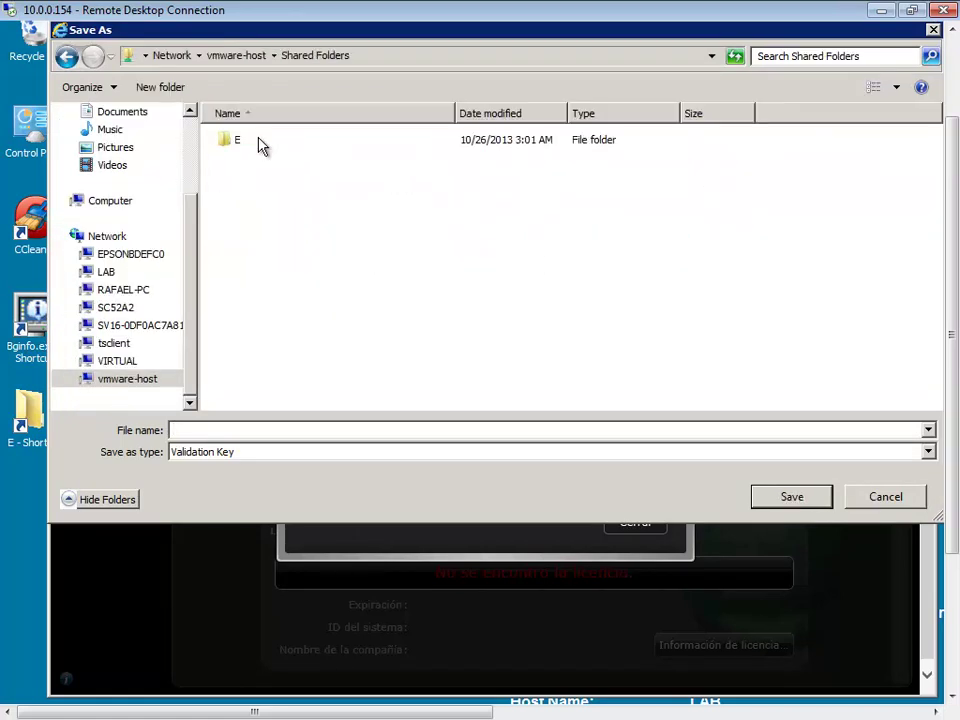
pyautogui.doubleClick(240, 143)
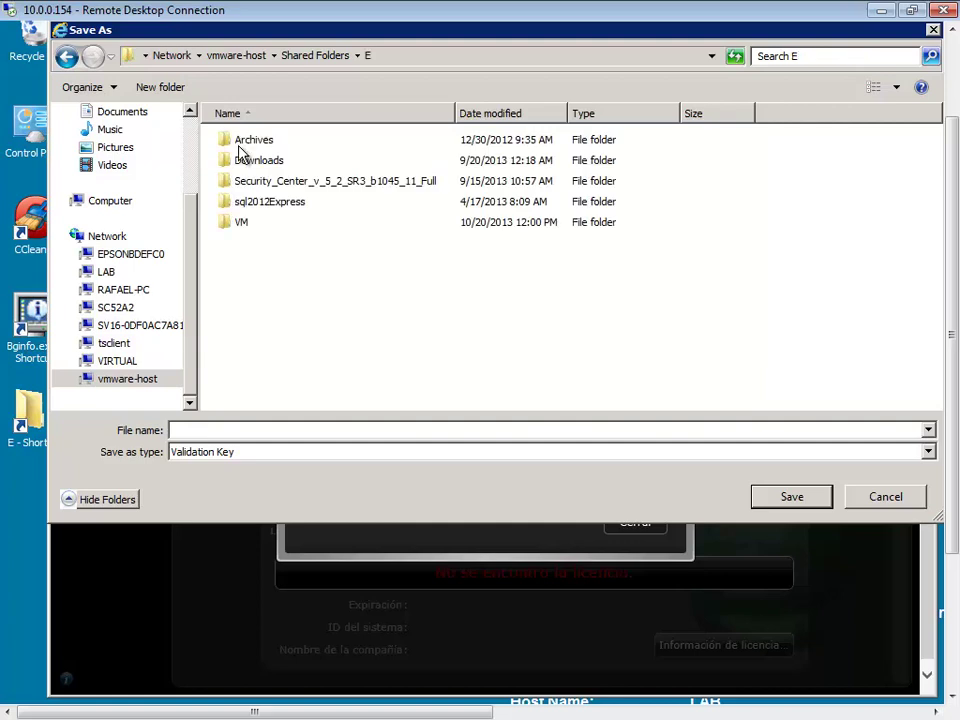
pyautogui.click(204, 431)
pyautogui.write('serv')
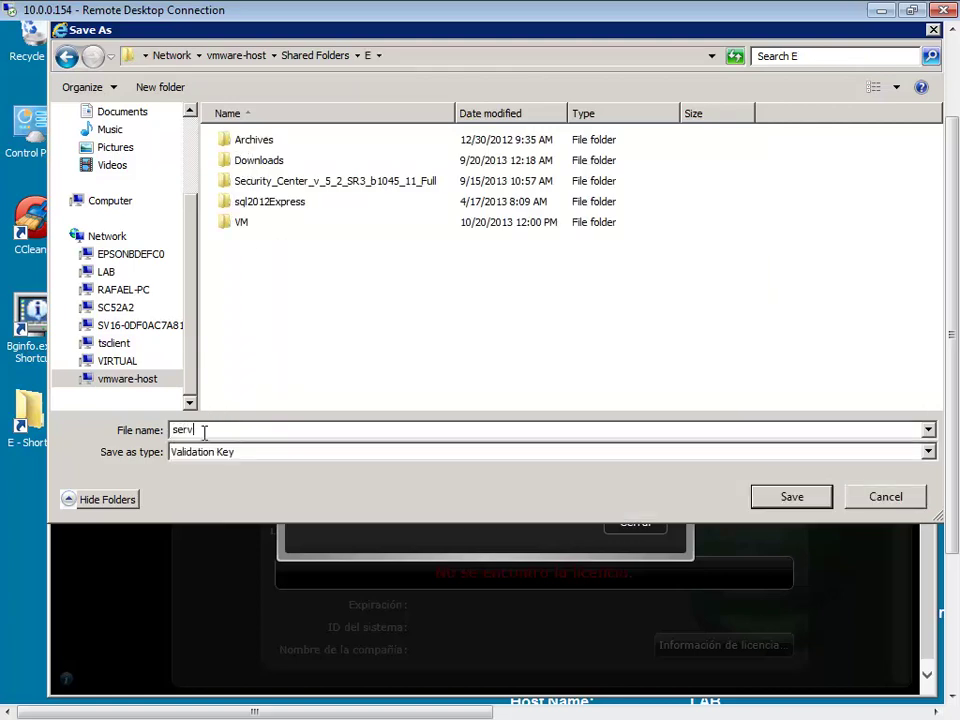
pyautogui.write('idor demo')
pyautogui.click(797, 507)
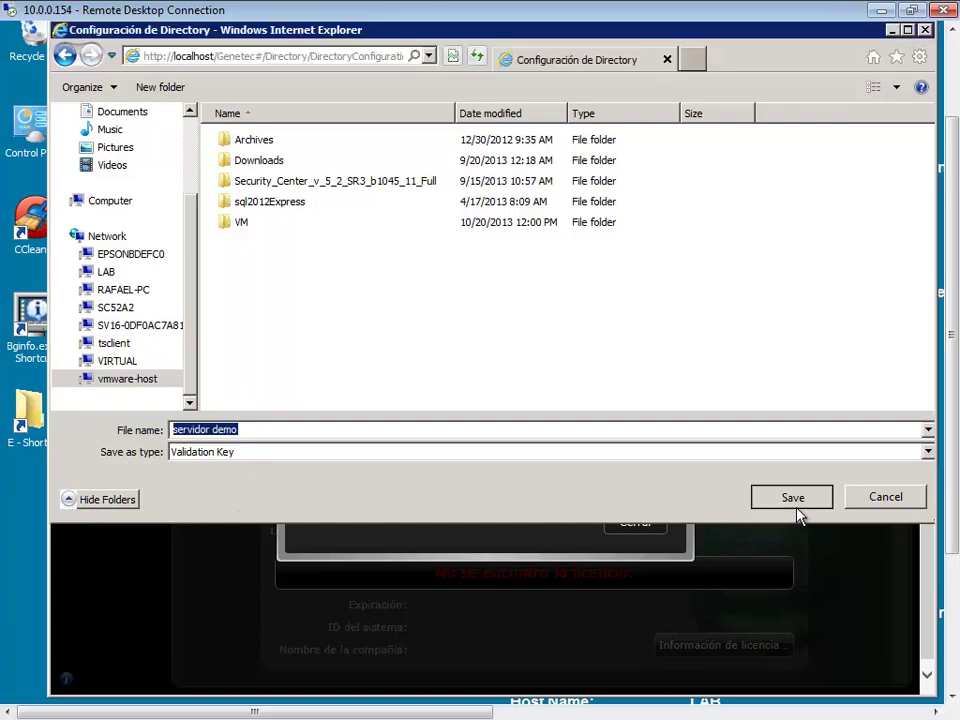
pyautogui.click(797, 507)
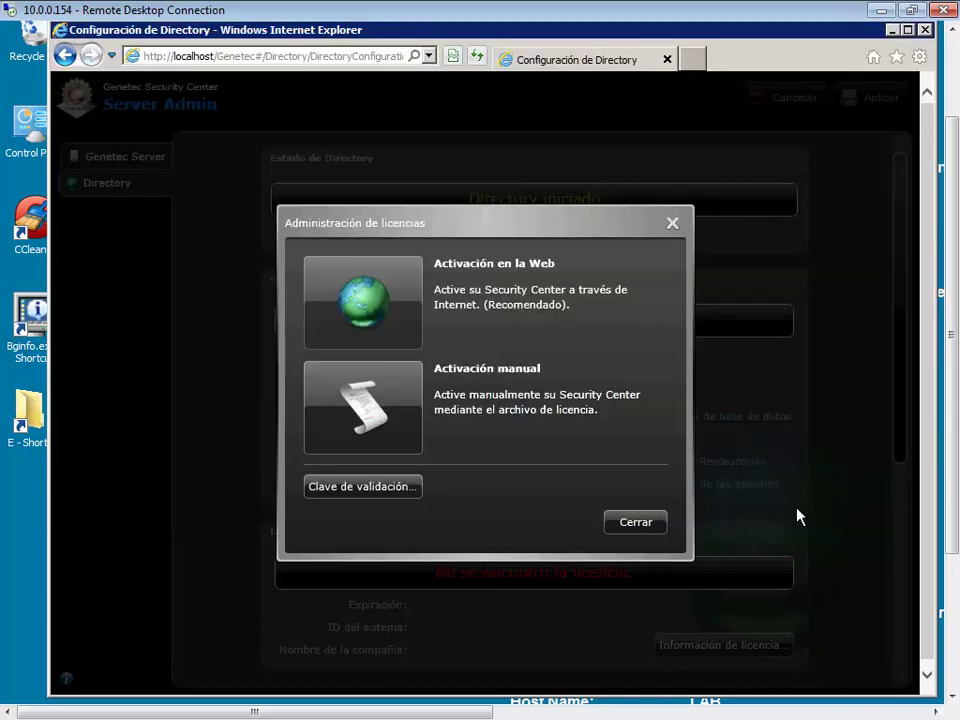
pyautogui.click(672, 226)
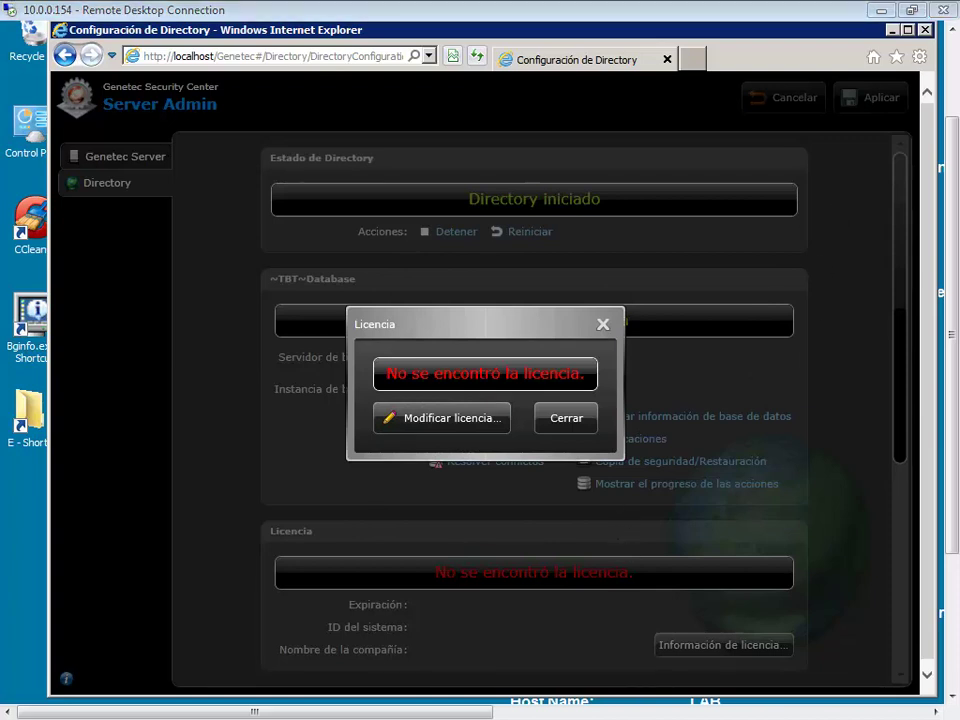
# Copy the system ID from the license PDF into the System ID field of the Genetec Technical Assistance Portal login.
pyautogui.moveTo(670, 540); pyautogui.dragTo(723, 76)
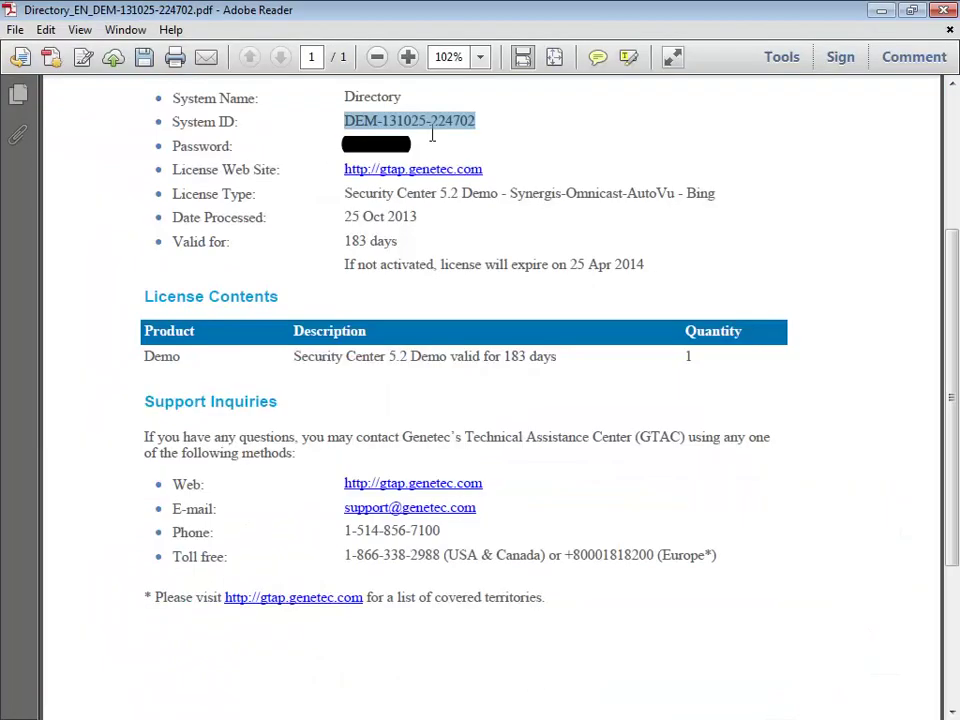
pyautogui.rightClick(418, 121)
pyautogui.click(446, 131)
pyautogui.hotkey('alt', 'Tab')
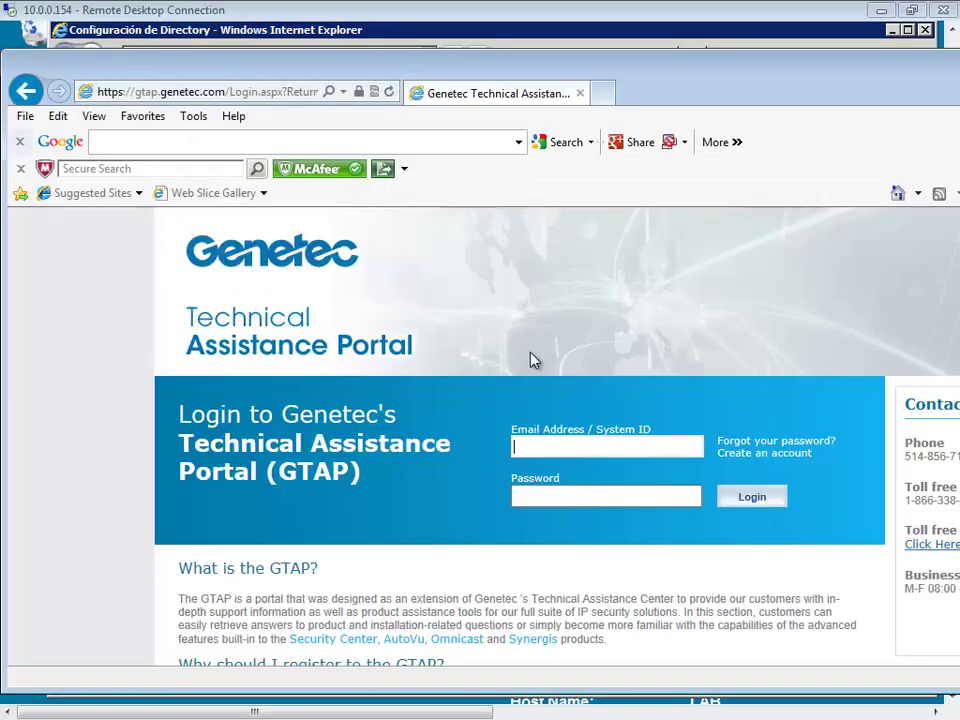
pyautogui.rightClick(520, 449)
pyautogui.click(600, 526)
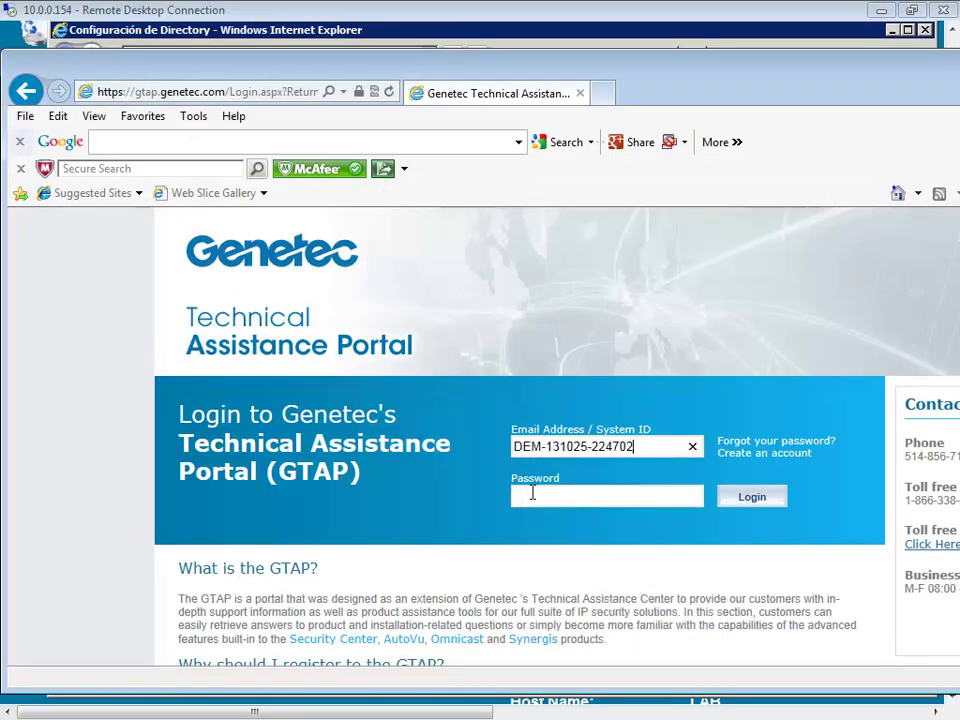
# Enter the license password and log in to the Genetec Technical Assistance Portal.
pyautogui.click(532, 493)
pyautogui.write('•')
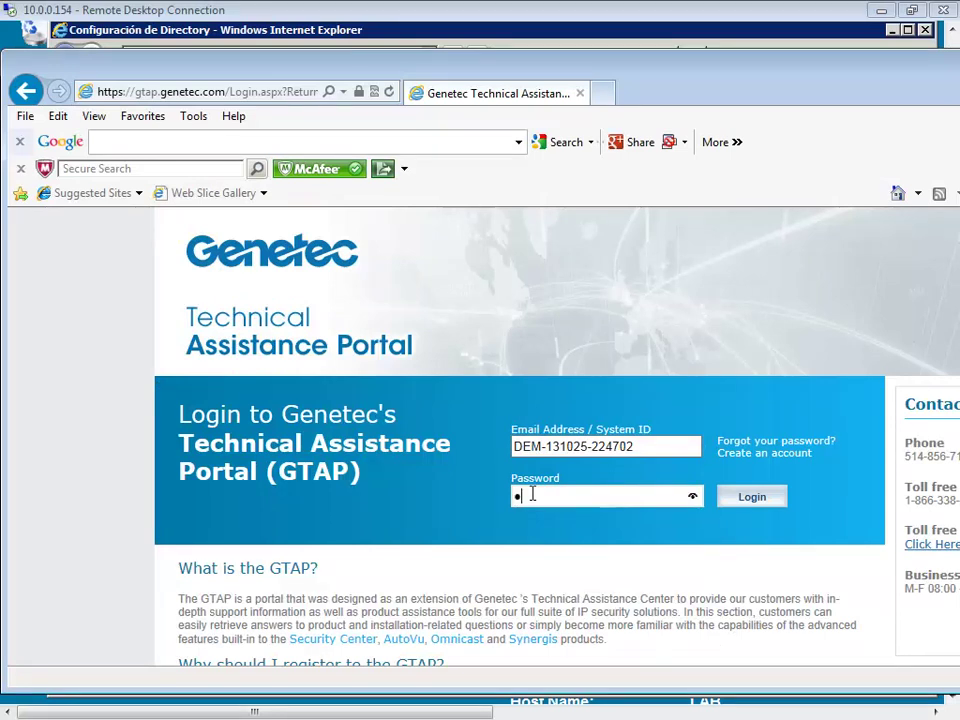
pyautogui.write('••••••')
pyautogui.press('Return')
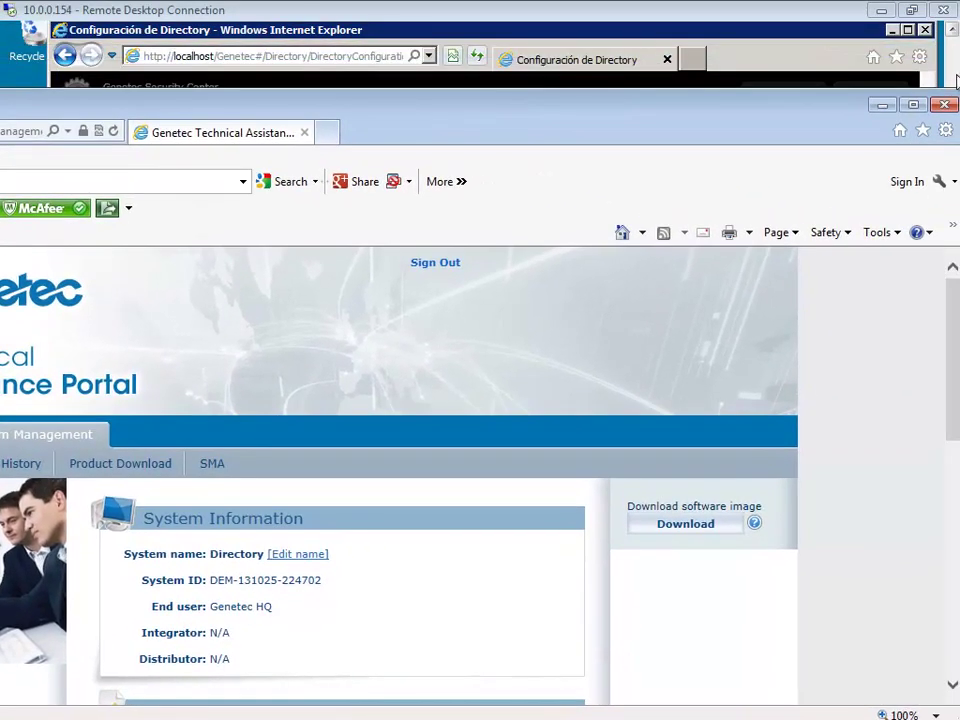
# Expand the Directory license details in the portal, start its license activation, and open the file chooser for the validation key.
pyautogui.click(912, 104)
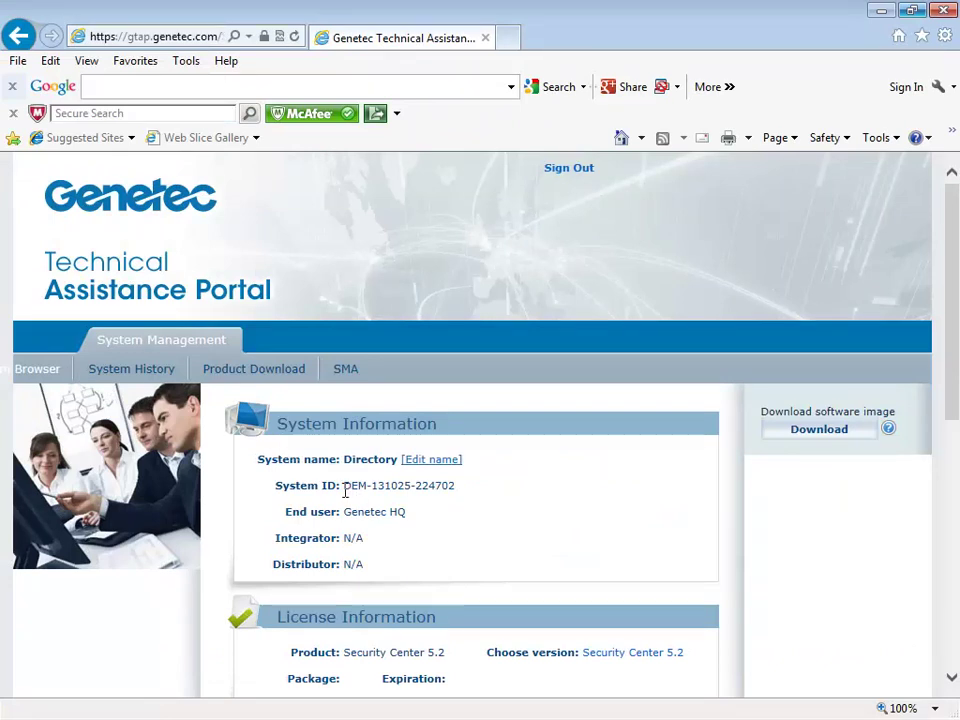
pyautogui.scroll(-3, 522, 516)
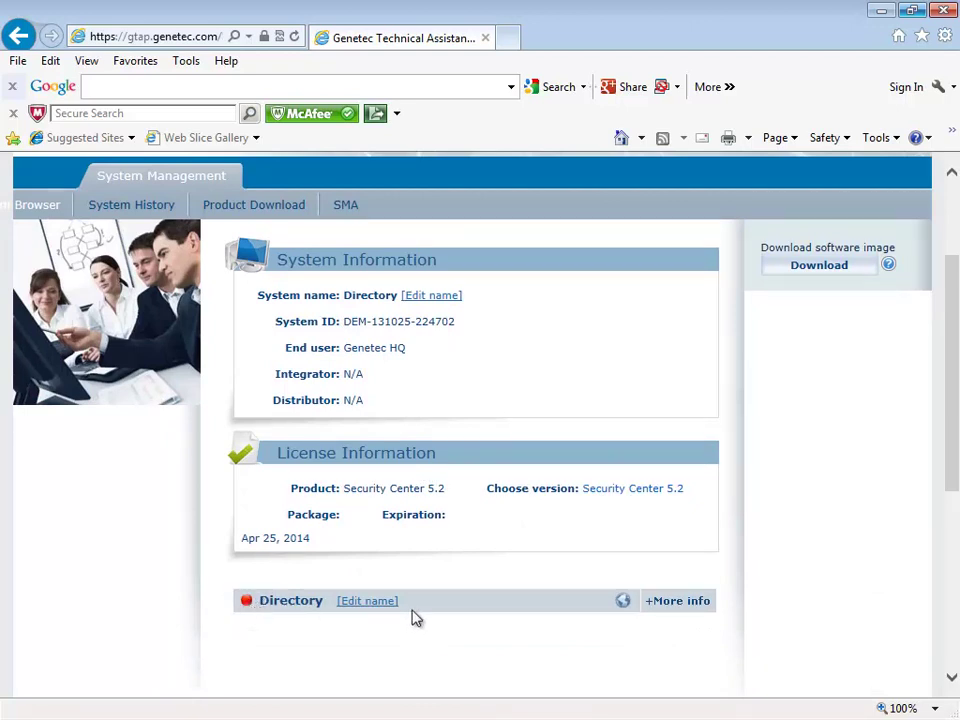
pyautogui.click(677, 603)
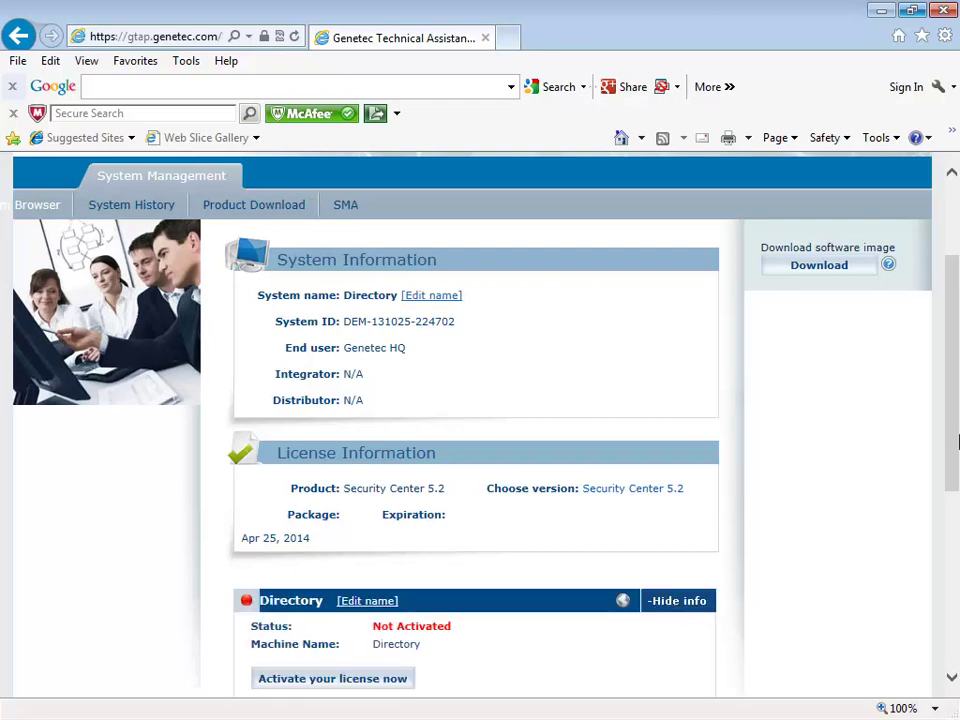
pyautogui.moveTo(953, 426); pyautogui.dragTo(951, 536)
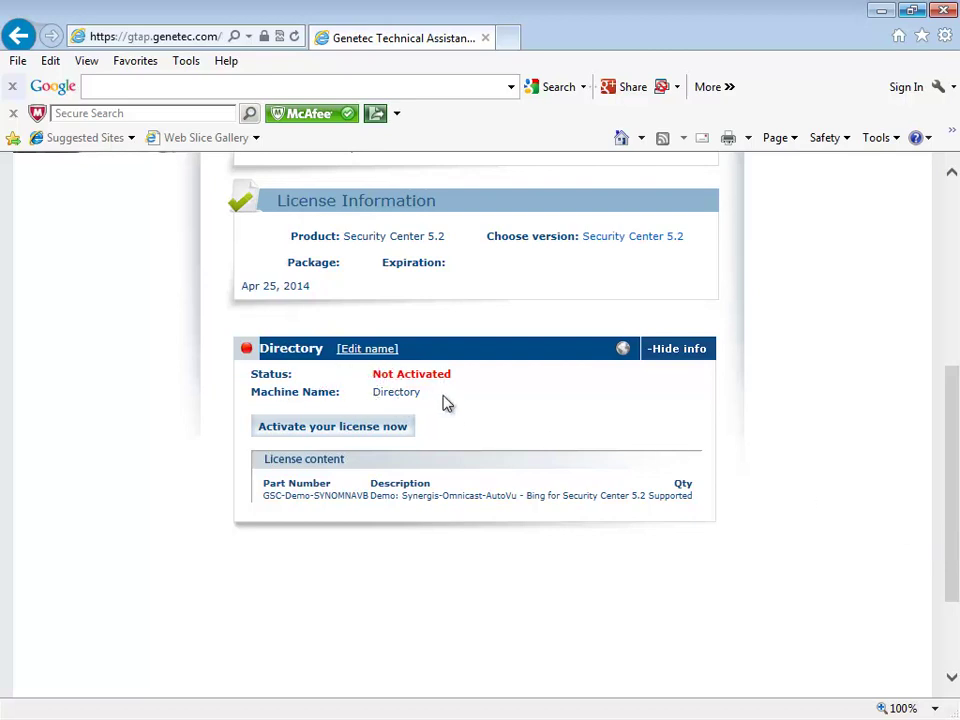
pyautogui.click(290, 437)
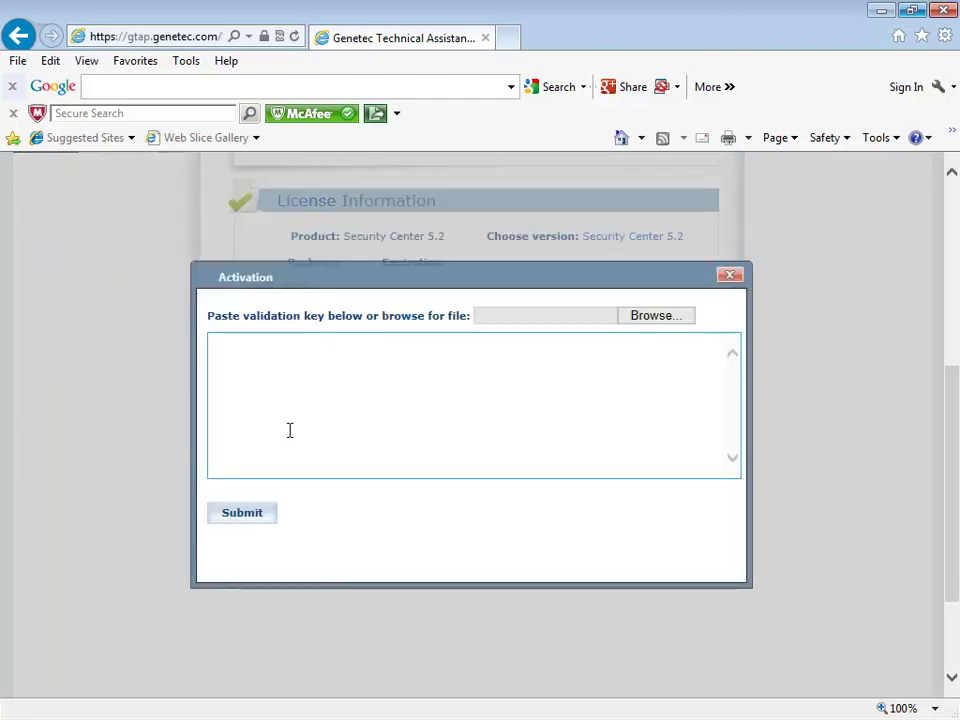
pyautogui.click(651, 316)
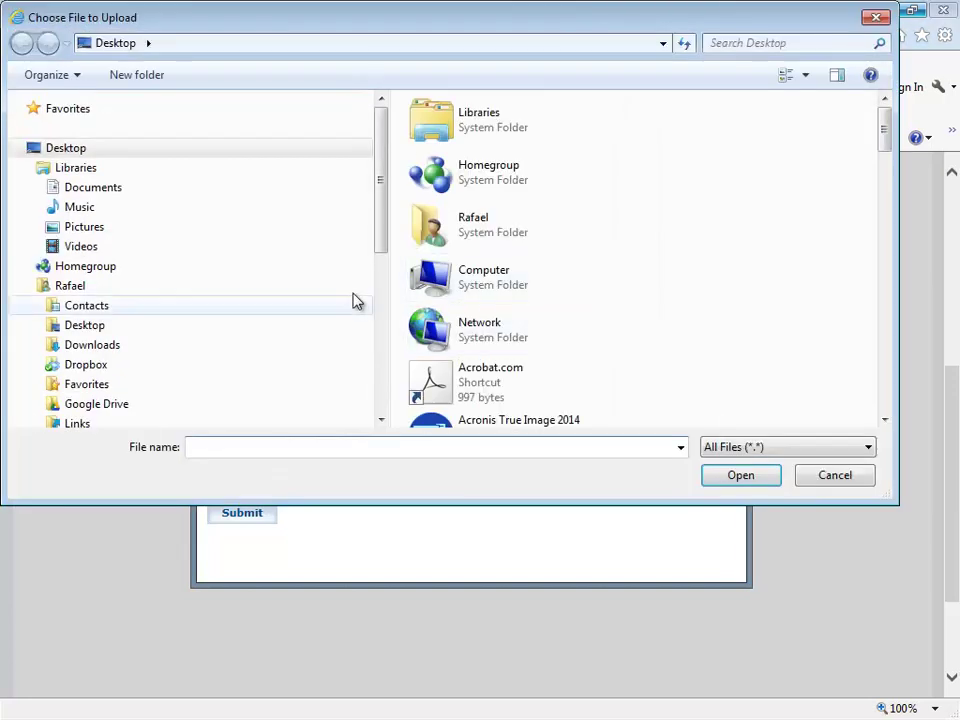
pyautogui.moveTo(378, 192); pyautogui.dragTo(386, 330)
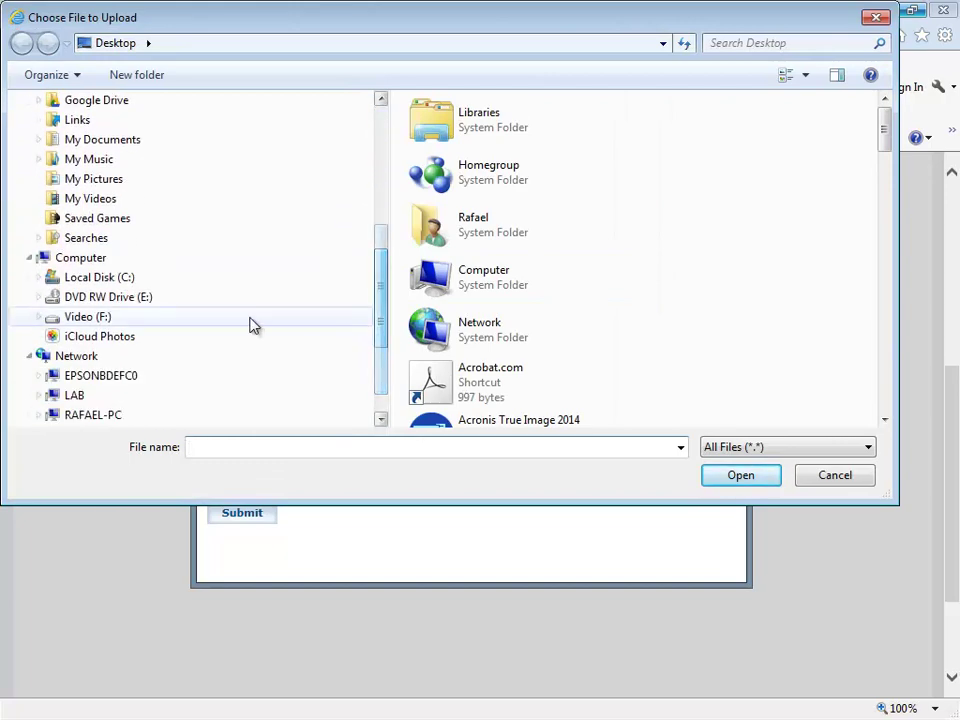
pyautogui.click(80, 317)
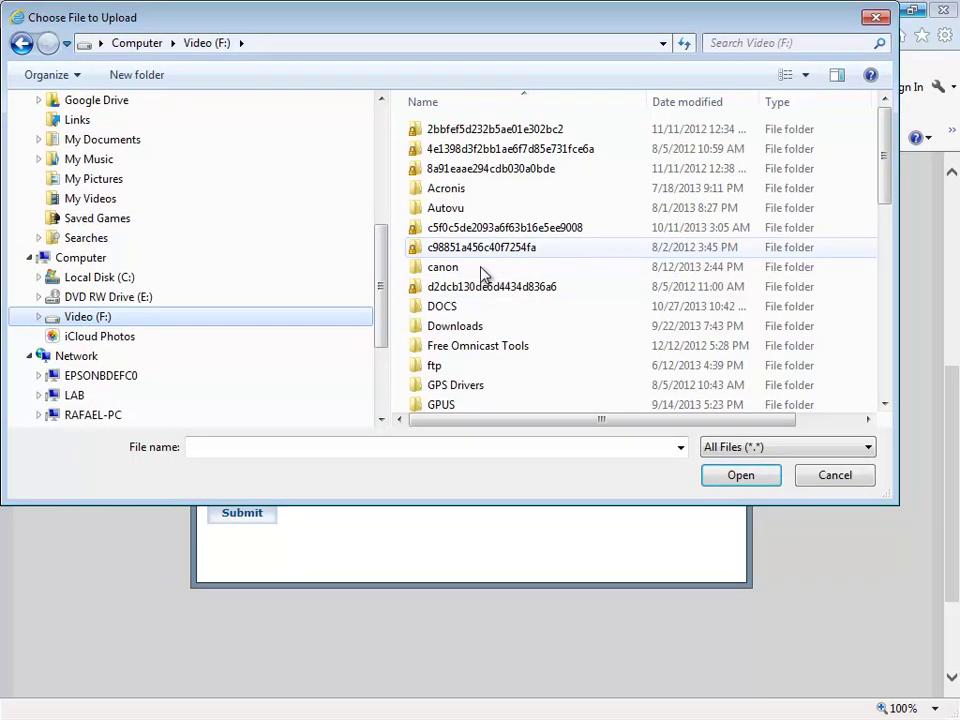
pyautogui.doubleClick(460, 330)
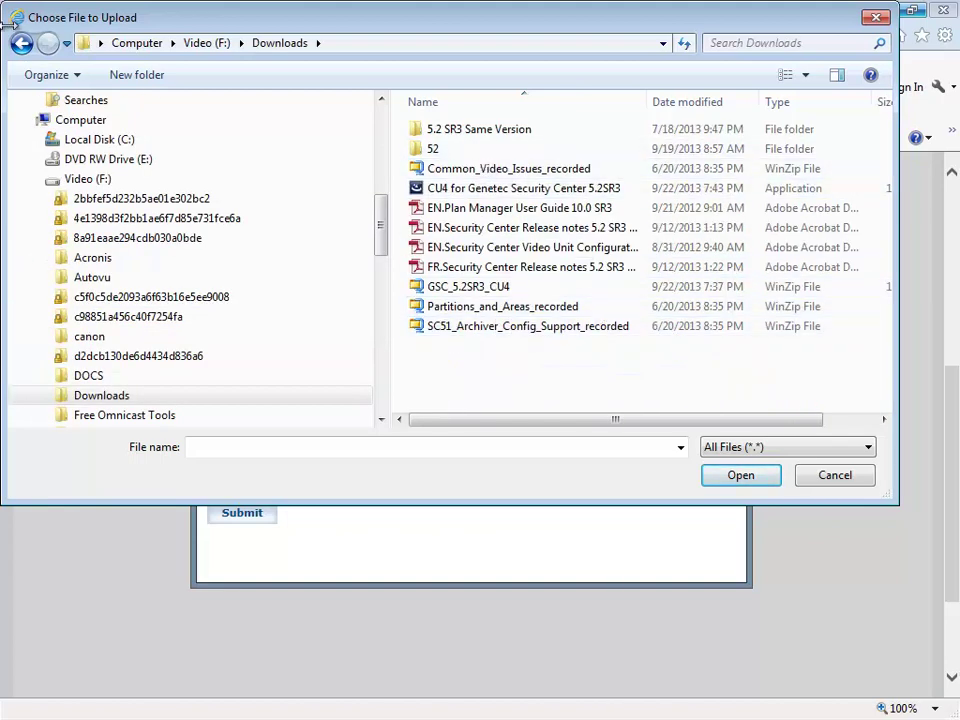
pyautogui.click(21, 43)
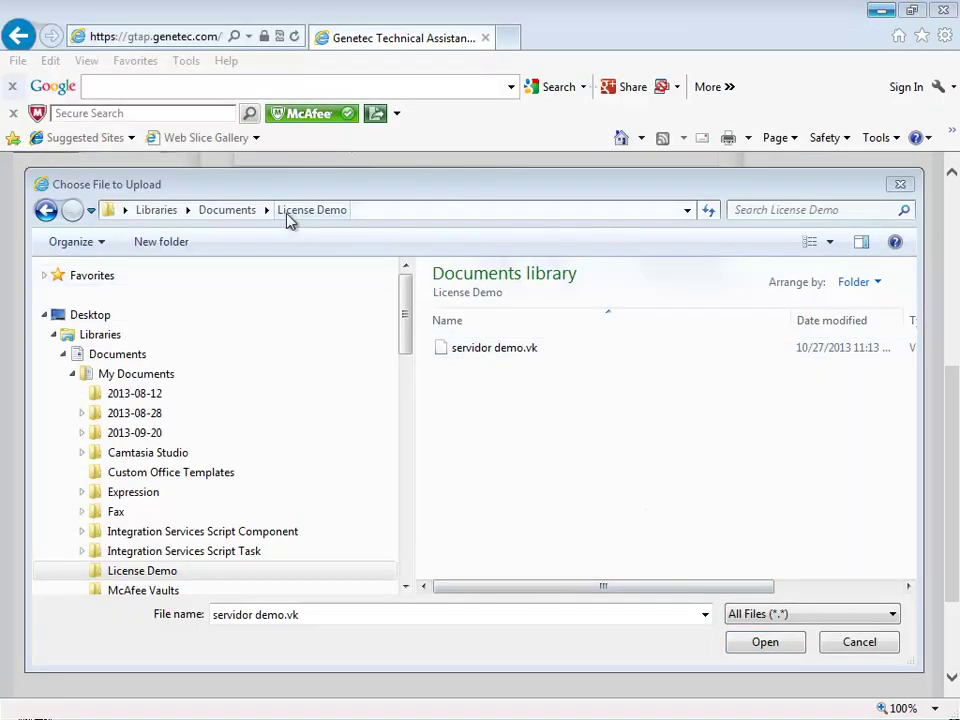
# Select the validation key file "servidor demo.vk" from the License Demo documents folder and submit it for activation.
pyautogui.click(510, 350)
pyautogui.click(772, 650)
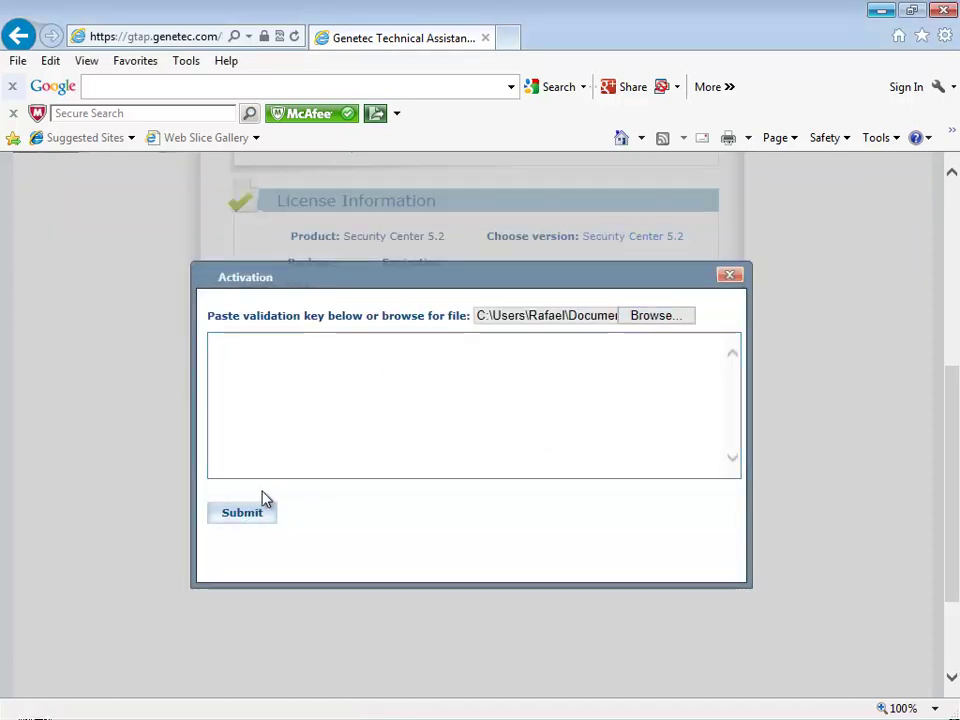
pyautogui.click(242, 513)
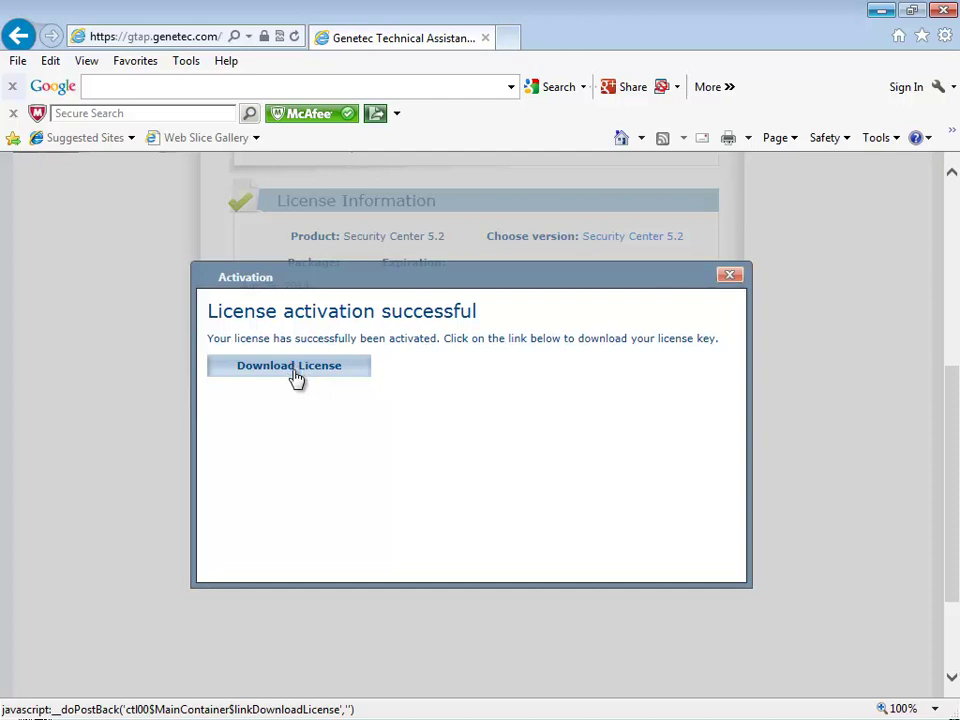
# Download the activated Directory license and save the LIC file in the License Demo folder under My Documents.
pyautogui.click(294, 370)
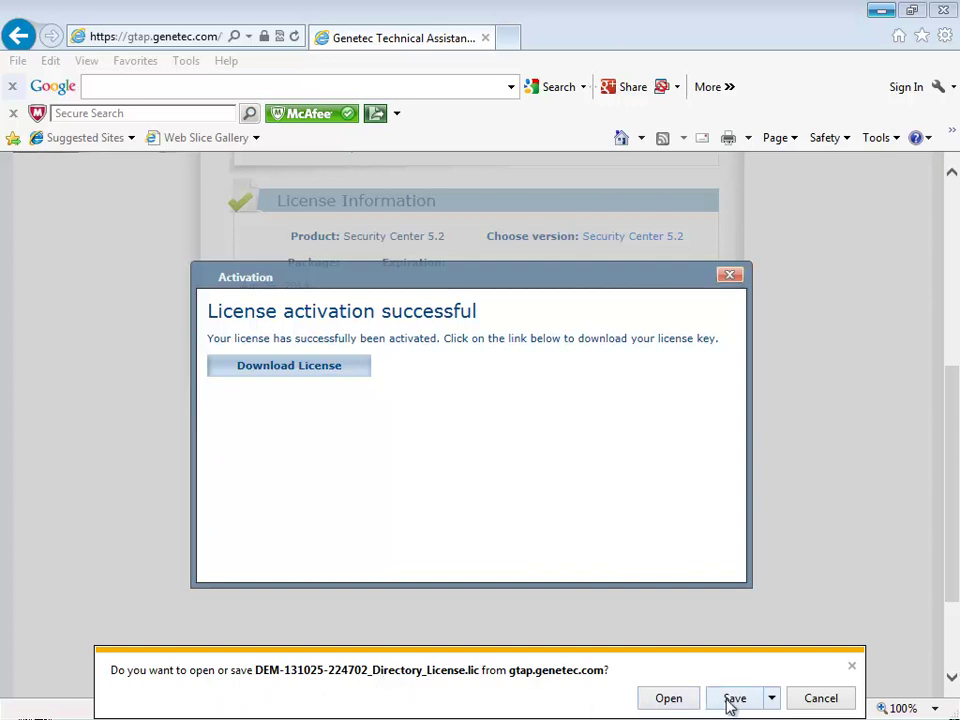
pyautogui.click(772, 698)
pyautogui.click(833, 678)
pyautogui.moveTo(553, 447); pyautogui.dragTo(627, 228)
pyautogui.click(184, 553)
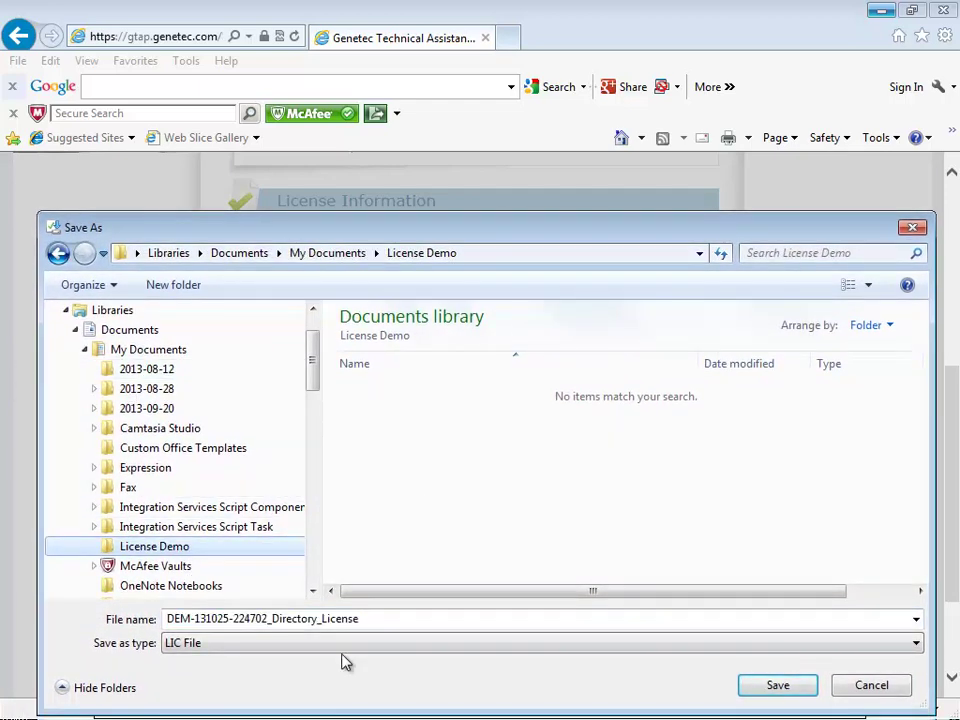
pyautogui.click(790, 689)
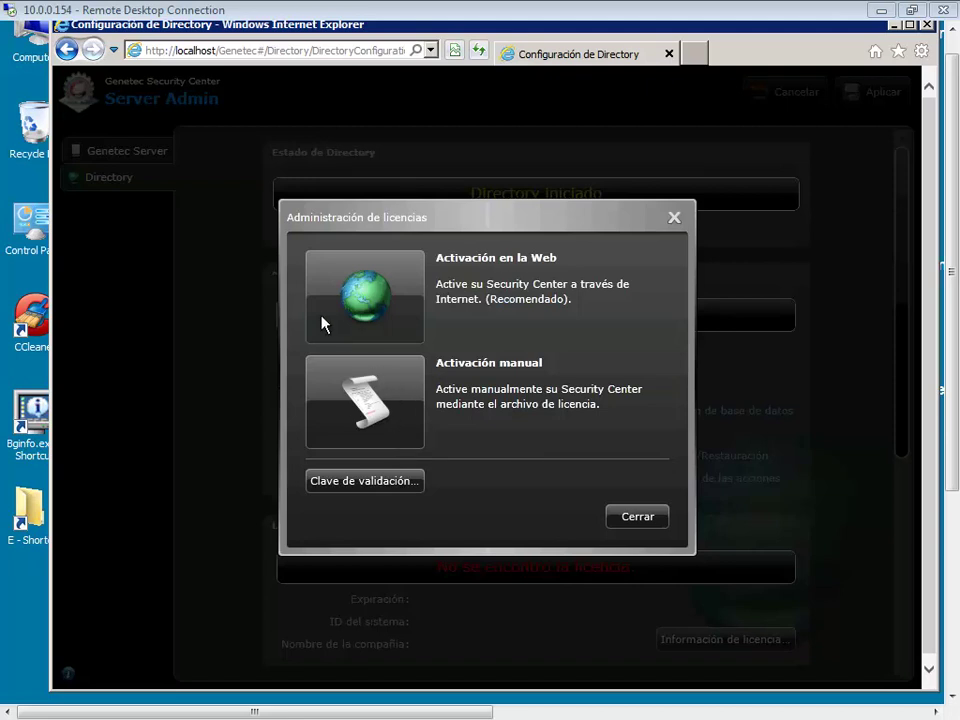
# Activate Security Center manually in Server Admin with the Directory license .lic file from the E shared folder on vmware-host.
pyautogui.click(392, 405)
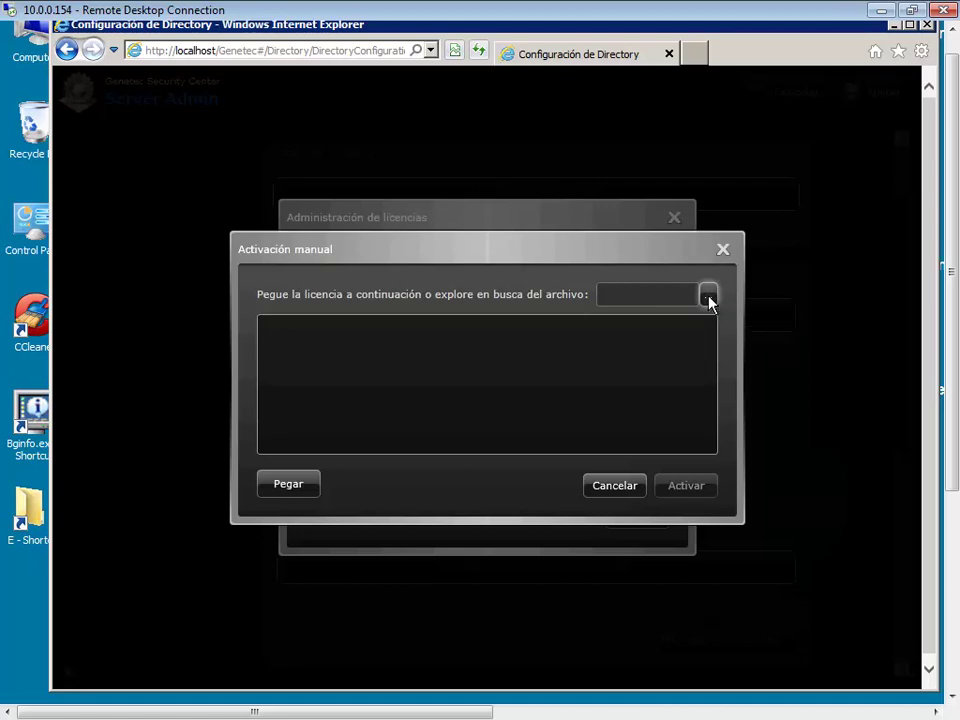
pyautogui.click(708, 298)
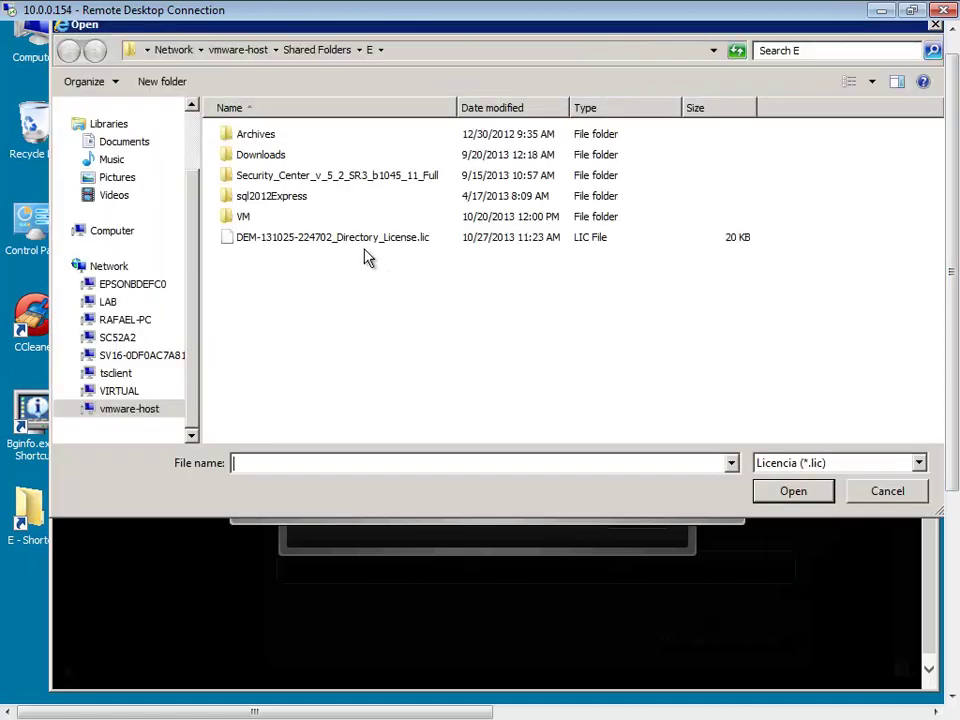
pyautogui.click(330, 240)
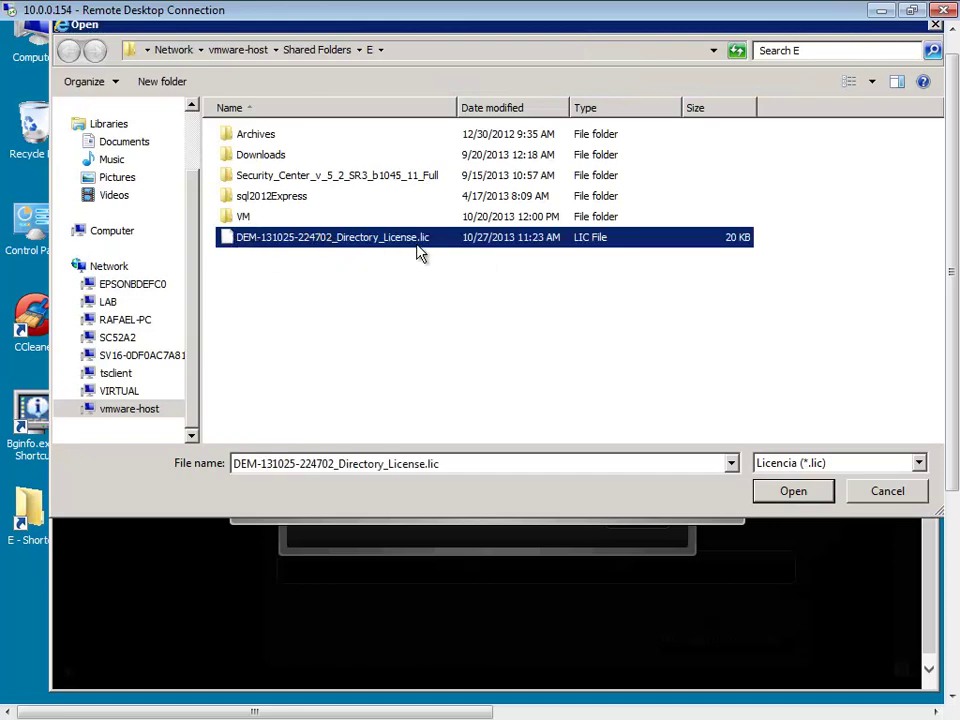
pyautogui.click(793, 491)
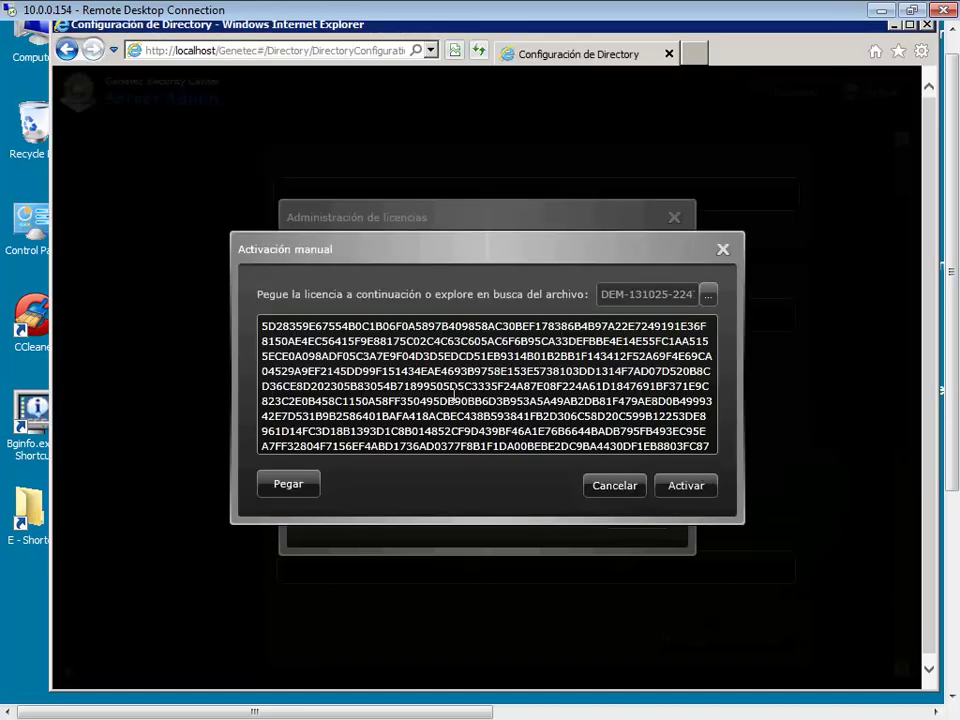
pyautogui.click(701, 489)
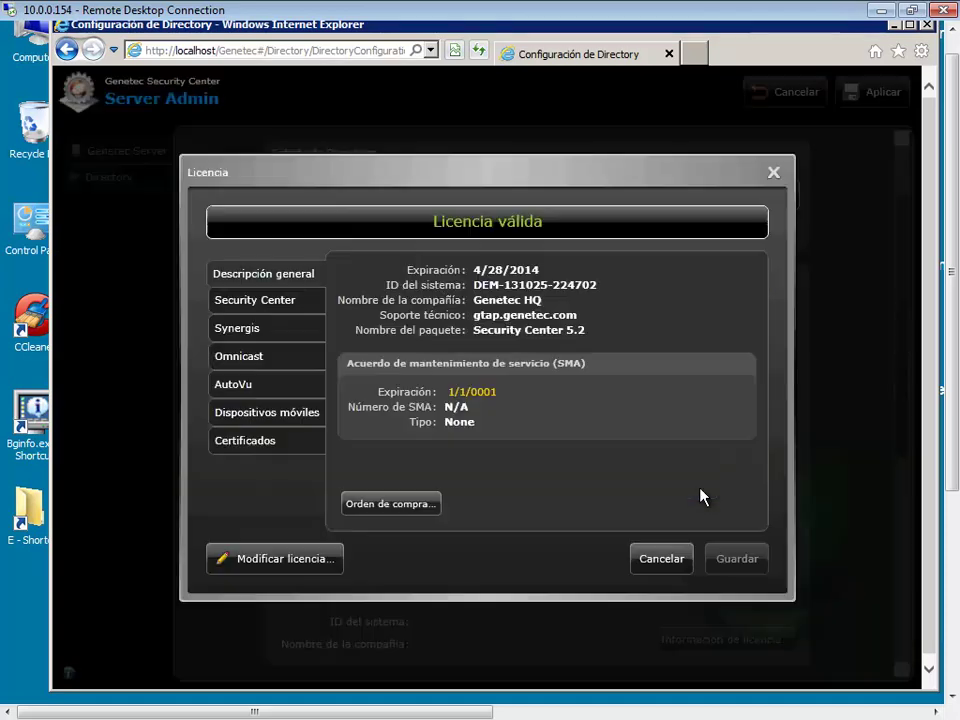